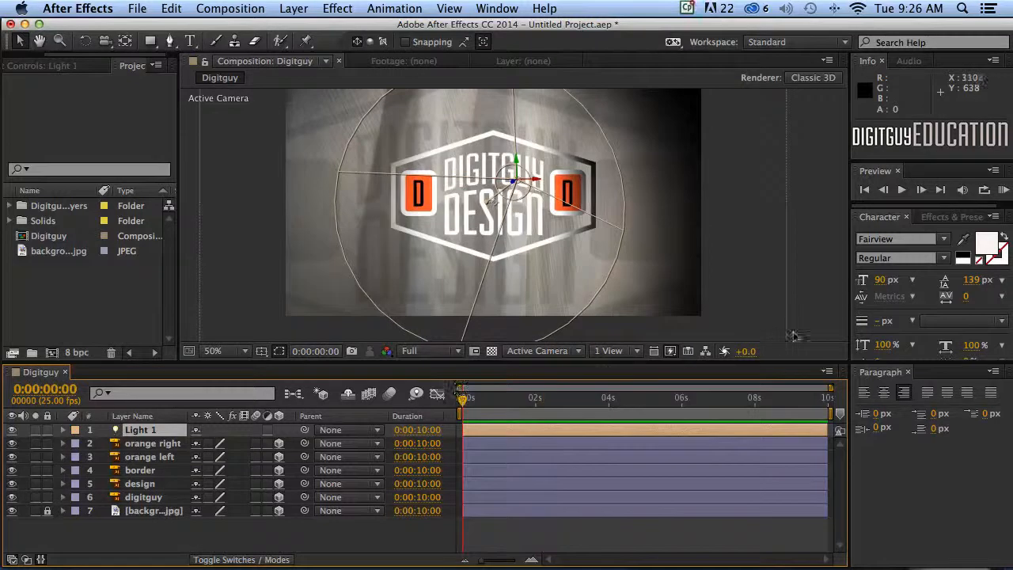
Preview the lit logo animation, stop playback and return to the start of the timeline.
{"action": "left_click", "coordinate": [1002, 190]}
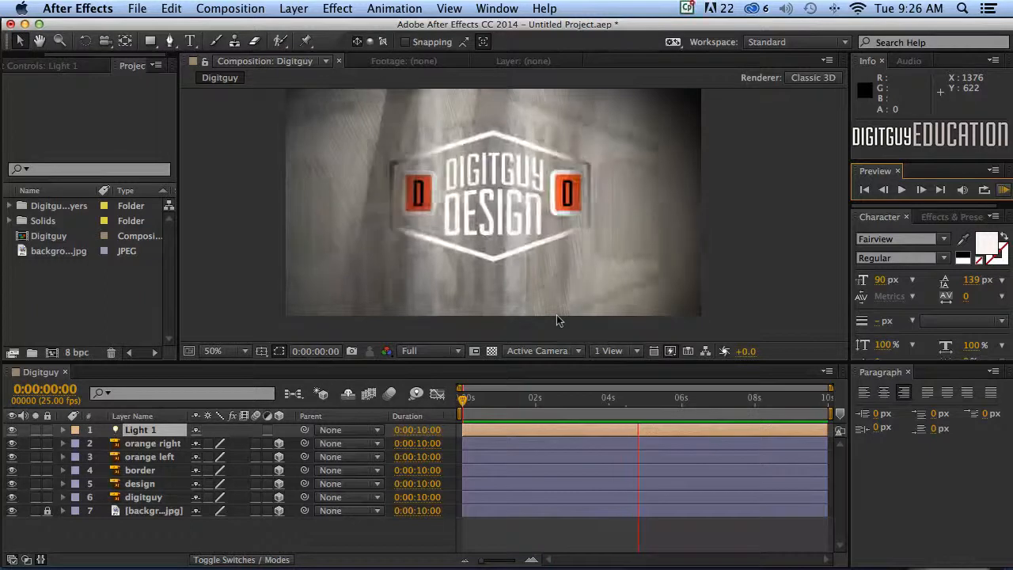
{"action": "key", "text": "space"}
{"action": "left_click_drag", "start_coordinate": [672, 398], "coordinate": [437, 397]}
Add a blue solid layer to the composition and place it directly above the background image layer.
{"action": "left_click", "coordinate": [196, 532]}
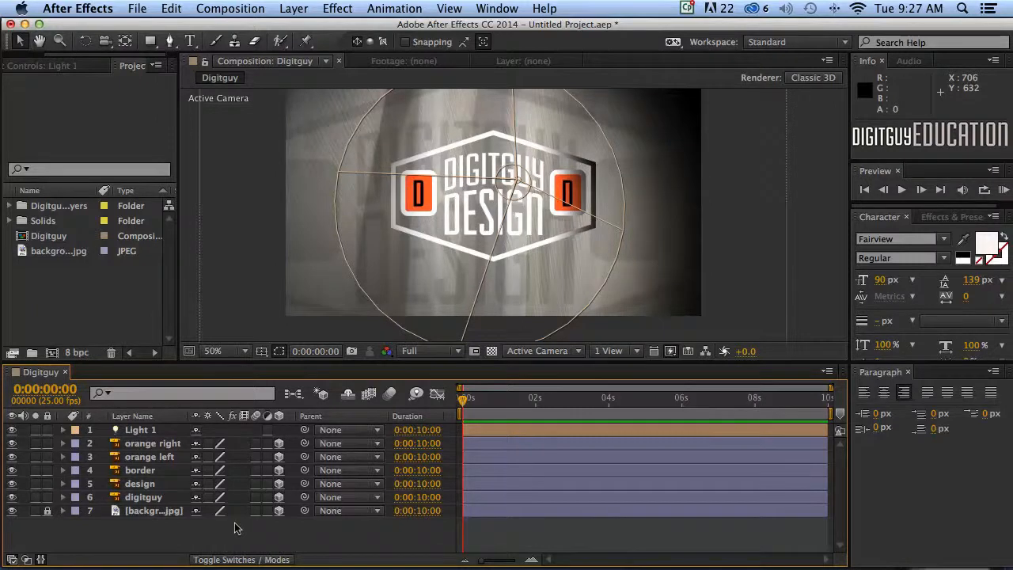
{"action": "key", "text": "super+y"}
{"action": "left_click", "coordinate": [398, 332]}
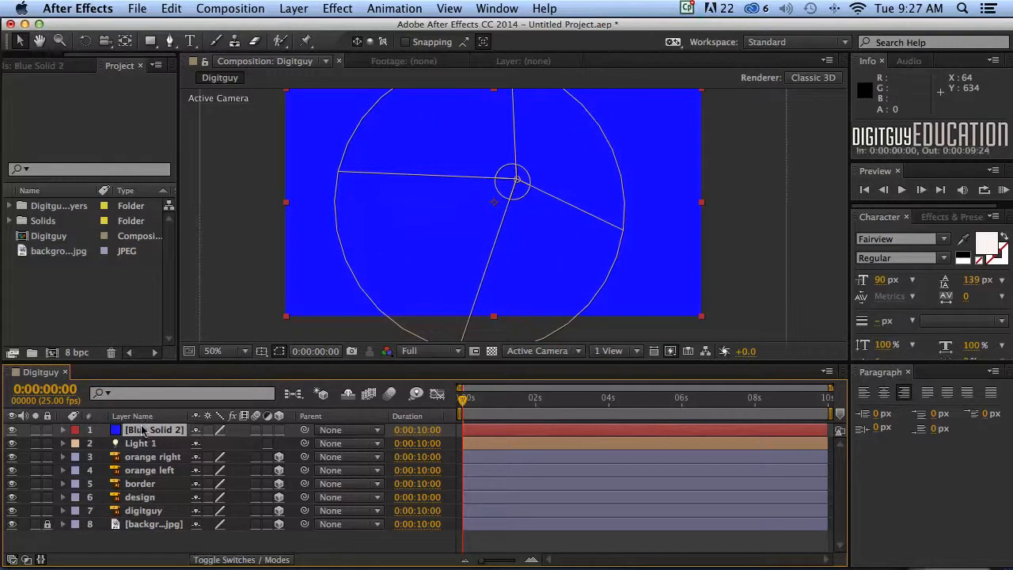
{"action": "left_click_drag", "start_coordinate": [140, 511], "coordinate": [147, 528]}
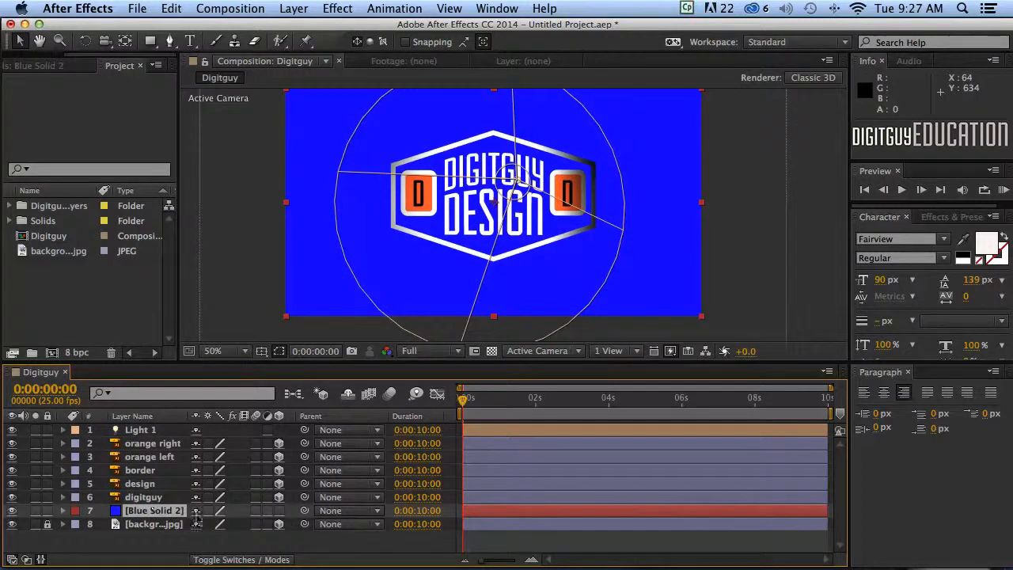
Set the blue solid's blending mode to Multiply so it tints the background.
{"action": "left_click", "coordinate": [145, 513]}
{"action": "left_click", "coordinate": [215, 559]}
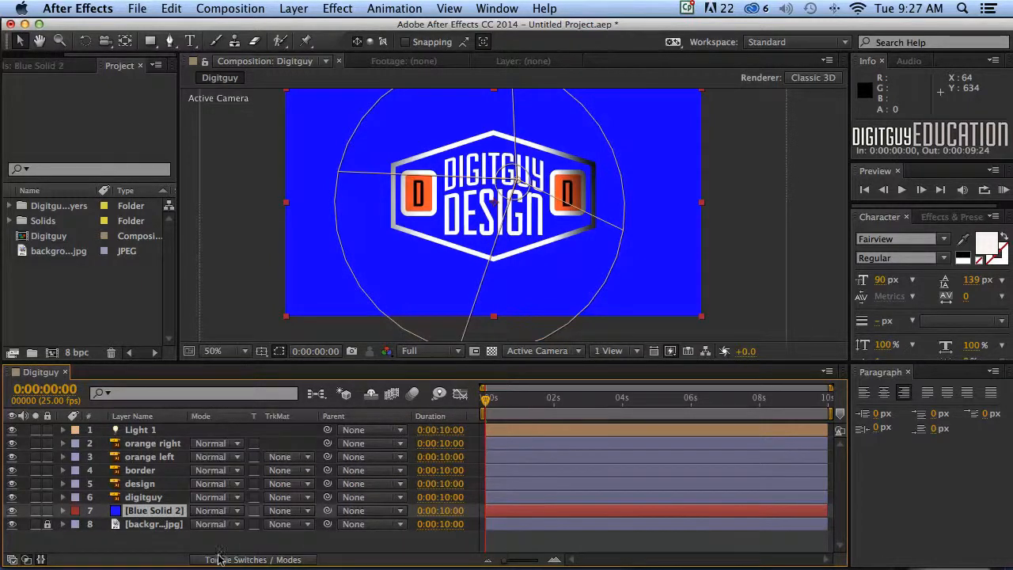
{"action": "left_click", "coordinate": [211, 510]}
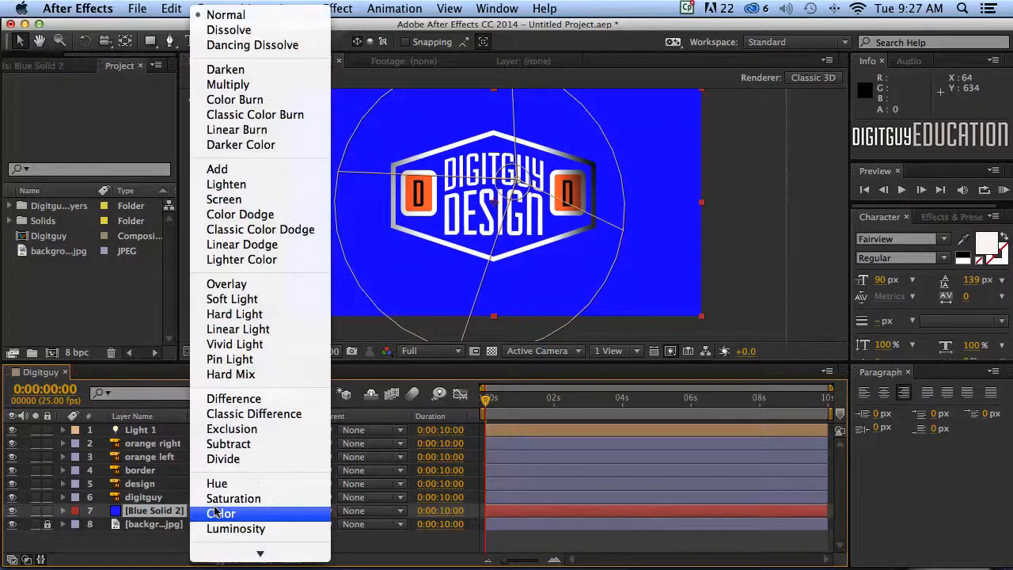
{"action": "left_click", "coordinate": [234, 85]}
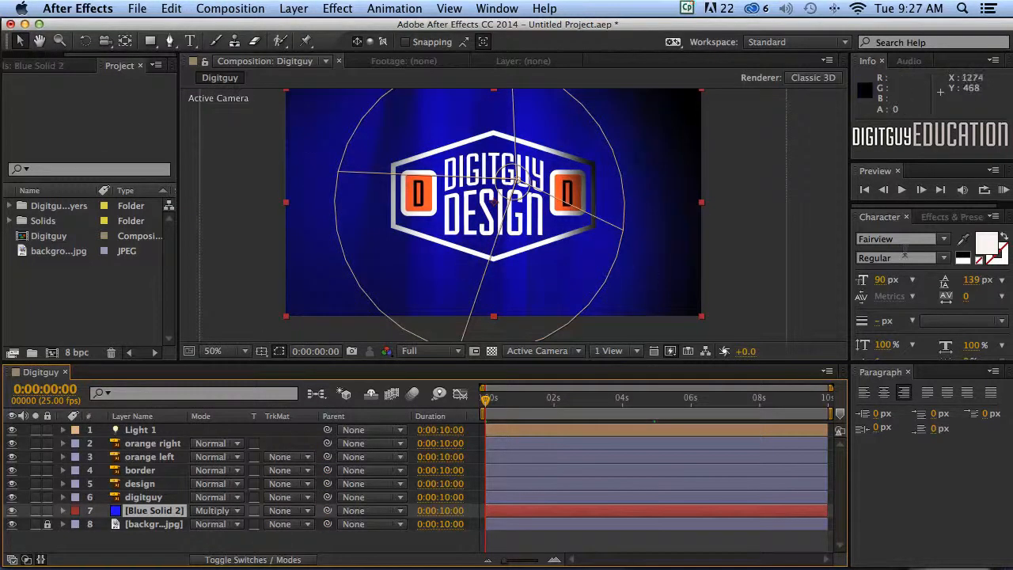
Preview the animation from the first frame with the multiplied blue solid in place.
{"action": "left_click", "coordinate": [865, 189]}
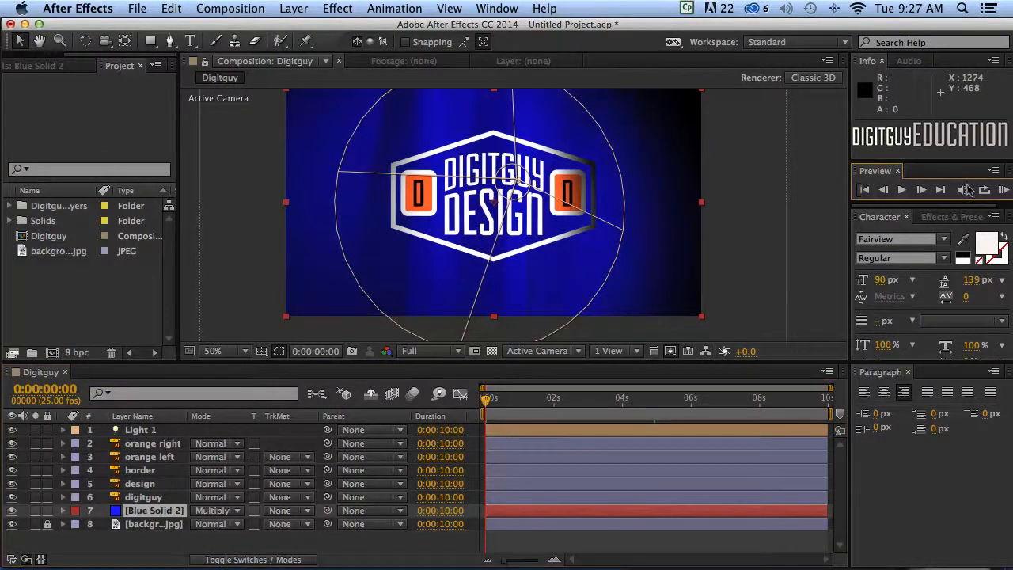
{"action": "left_click", "coordinate": [1003, 189]}
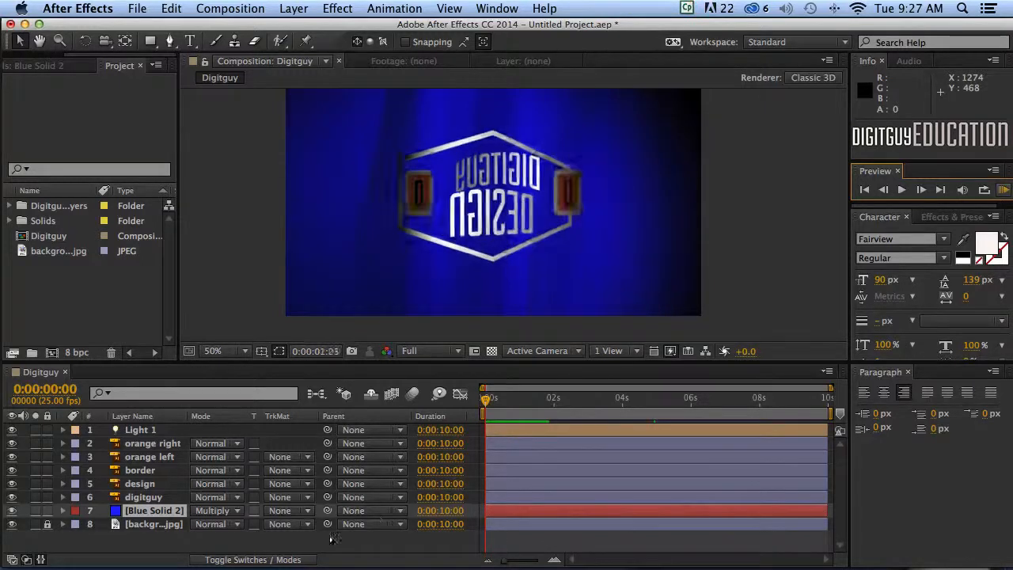
{"action": "key", "text": "space"}
{"action": "key", "text": "space"}
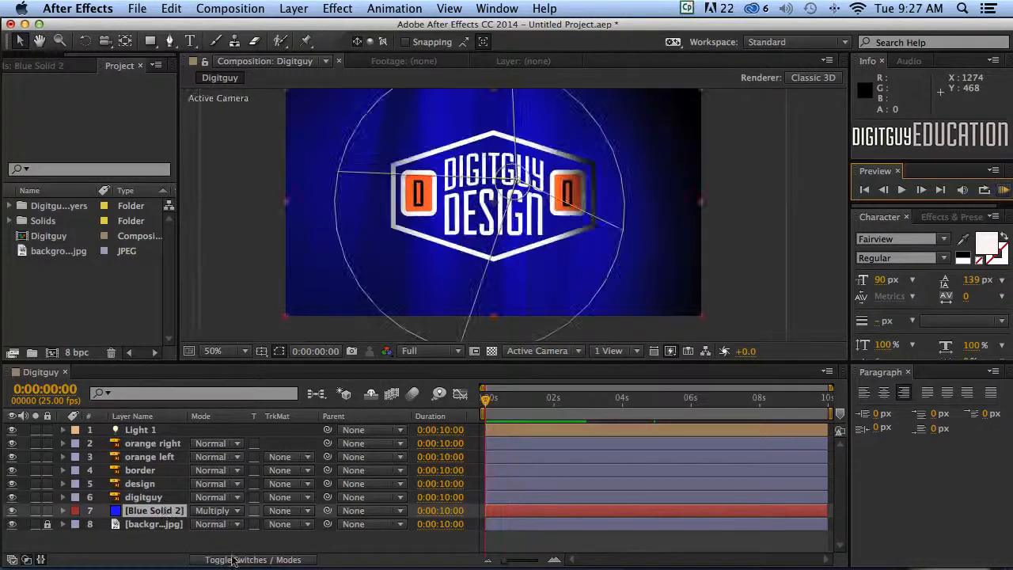
Make the blue solid a 3D layer.
{"action": "left_click", "coordinate": [233, 559]}
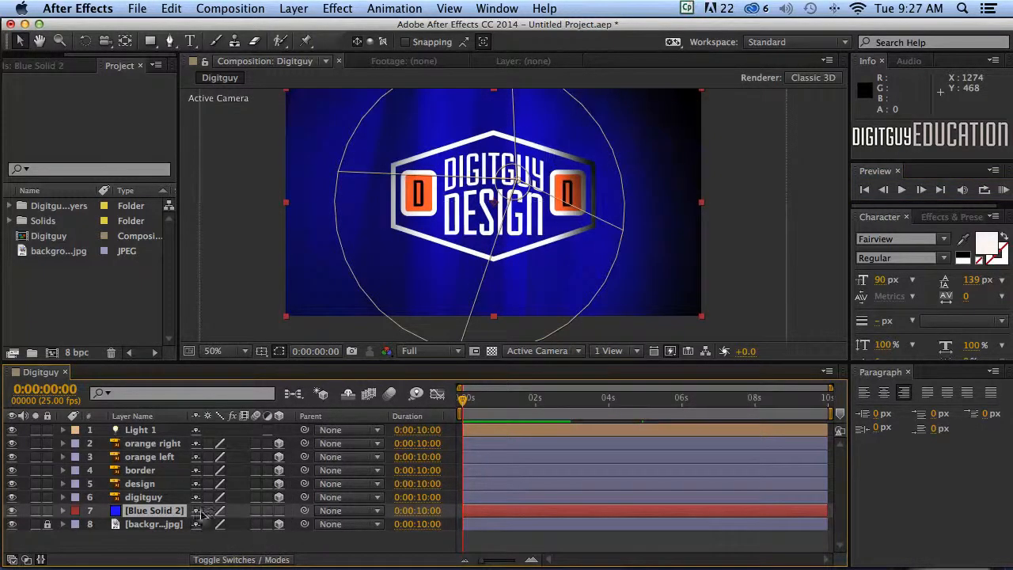
{"action": "left_click", "coordinate": [277, 510]}
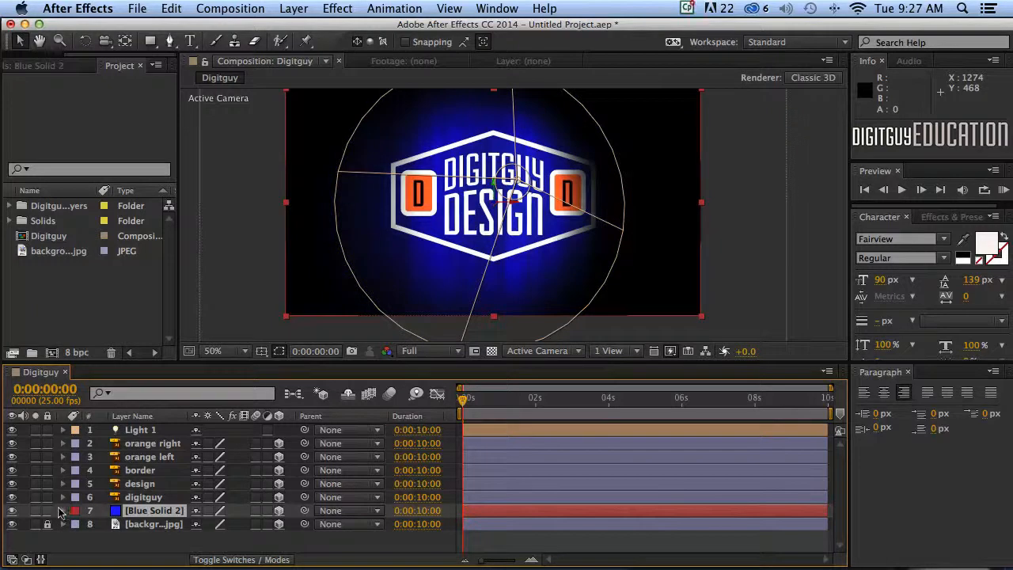
Try the blue solid's Casts Shadows material option at Only, and return it to Off.
{"action": "left_click", "coordinate": [64, 511]}
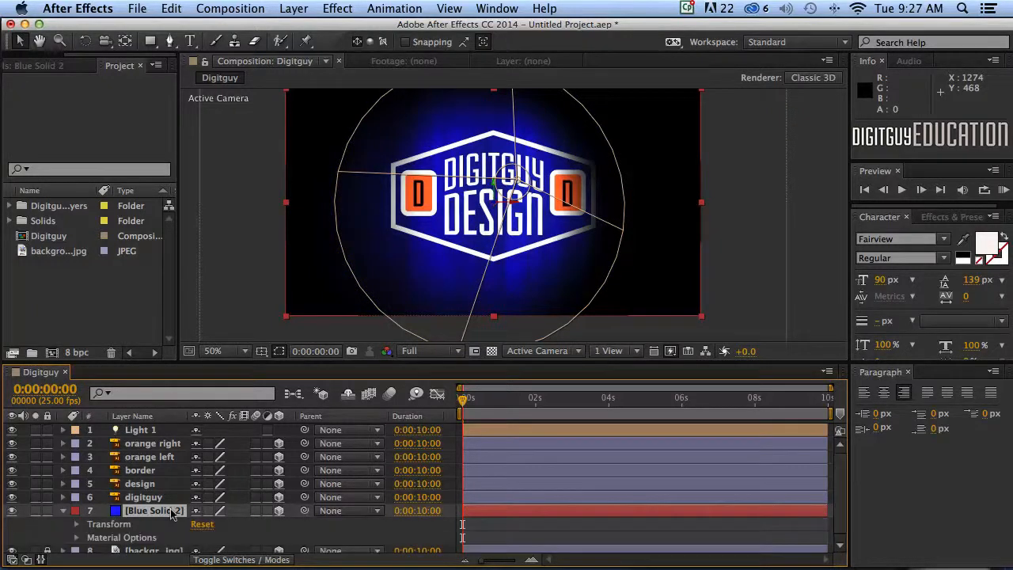
{"action": "scroll", "coordinate": [172, 513], "scroll_direction": "down", "scroll_amount": 1}
{"action": "left_click", "coordinate": [75, 532]}
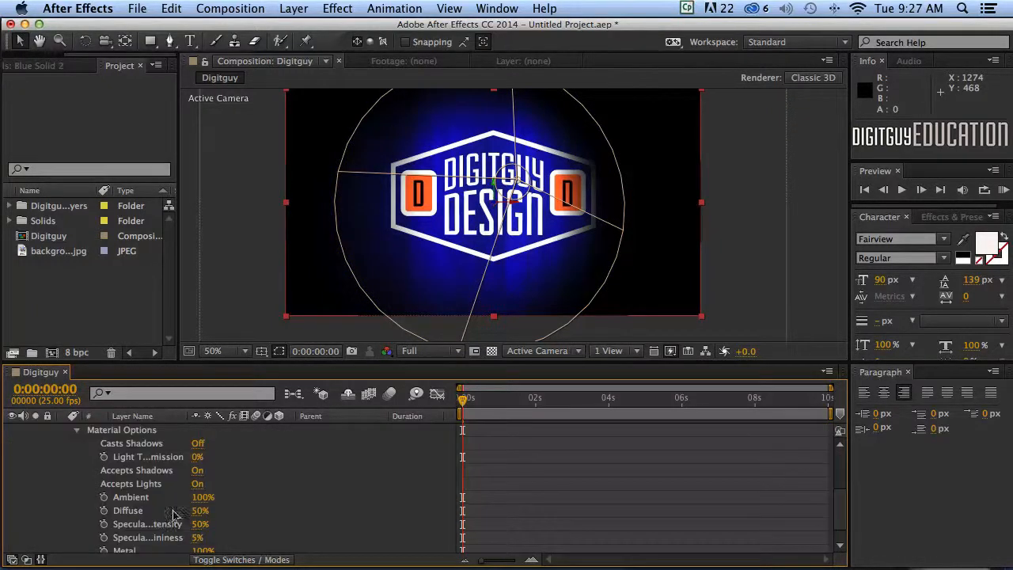
{"action": "left_click", "coordinate": [195, 444]}
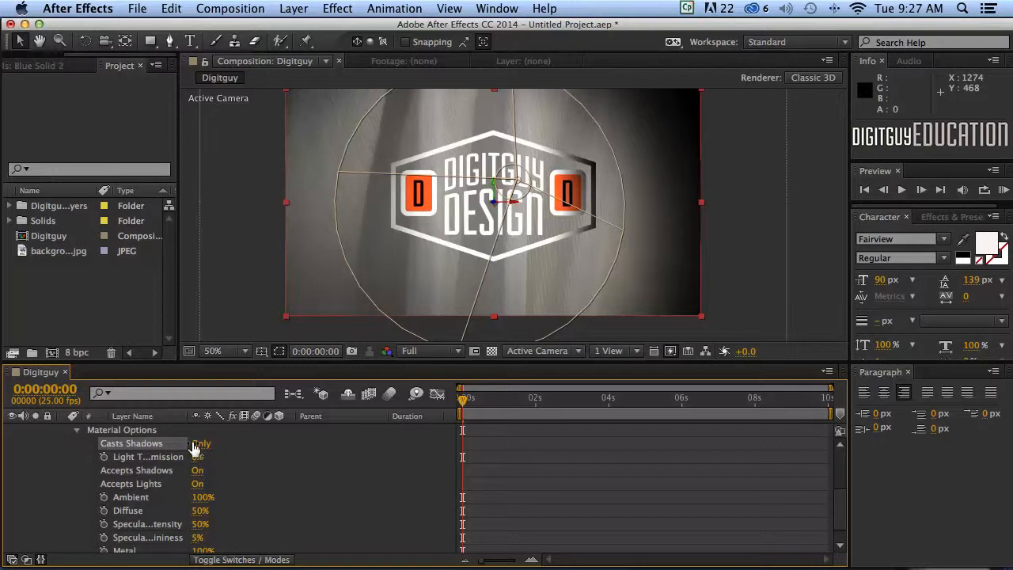
{"action": "left_click", "coordinate": [194, 446]}
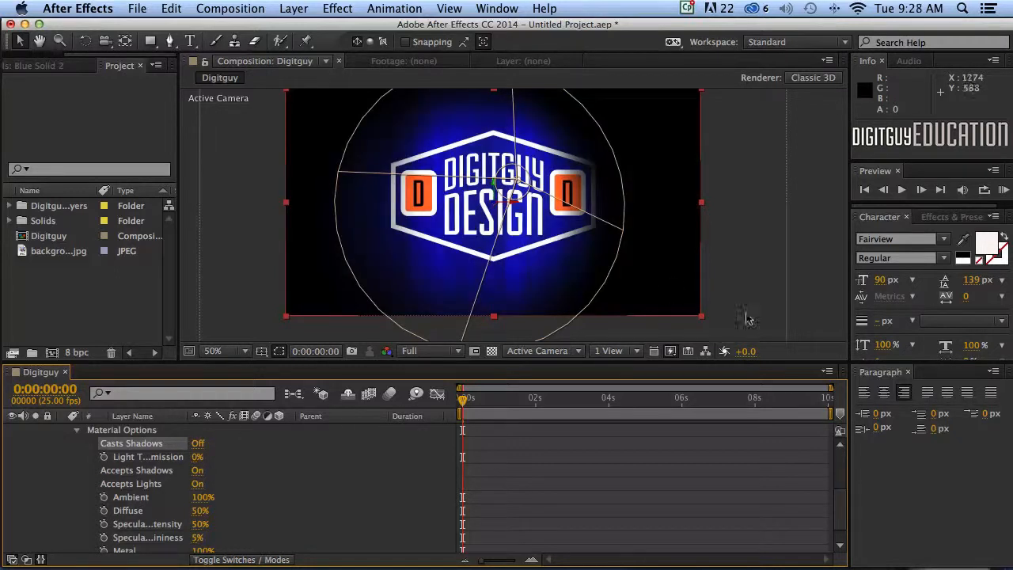
Preview how the rotating logo layers interact with the 3D blue solid and stop at 0:00:04:08.
{"action": "left_click", "coordinate": [1004, 189]}
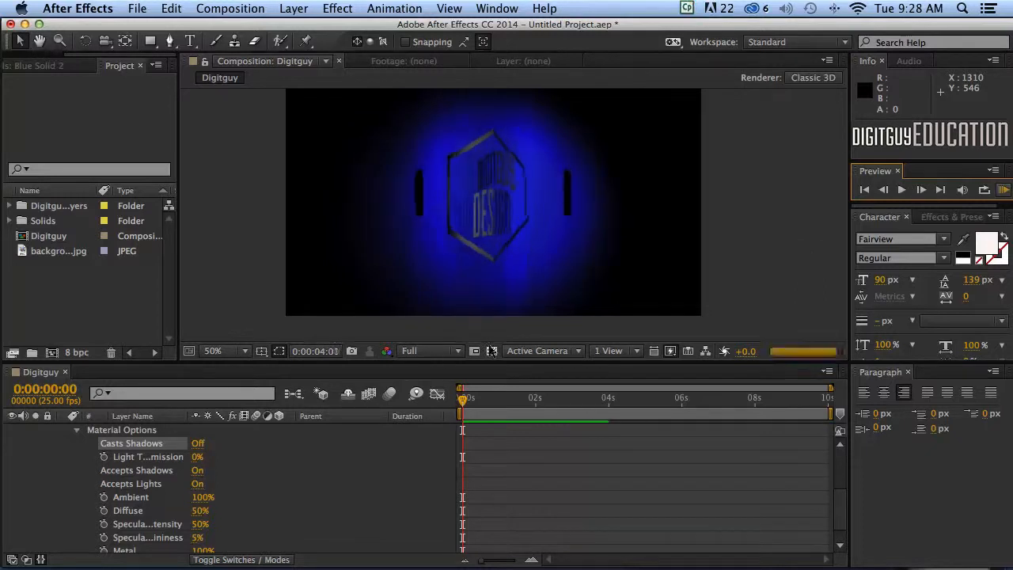
{"action": "key", "text": "space"}
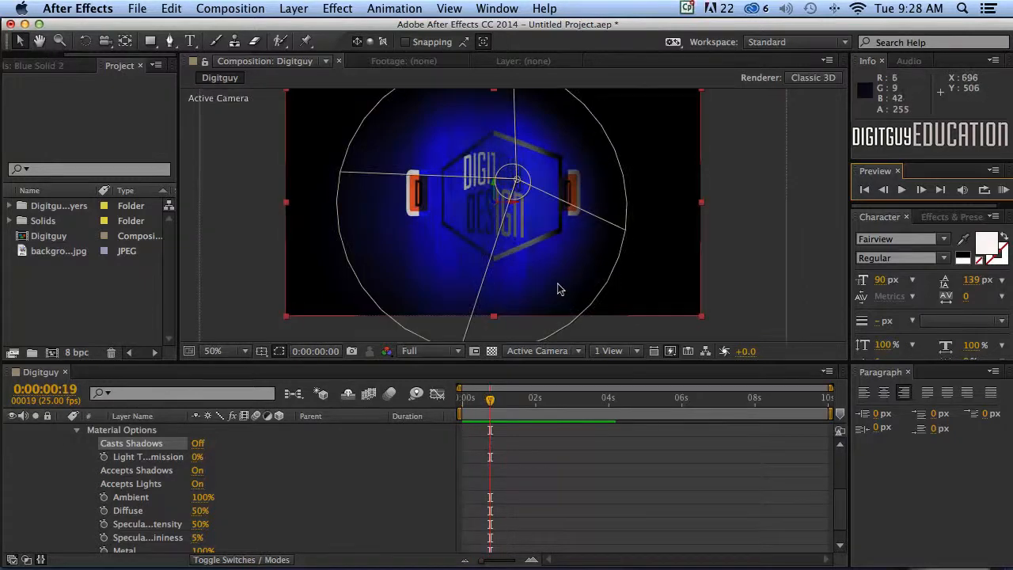
{"action": "key", "text": "space"}
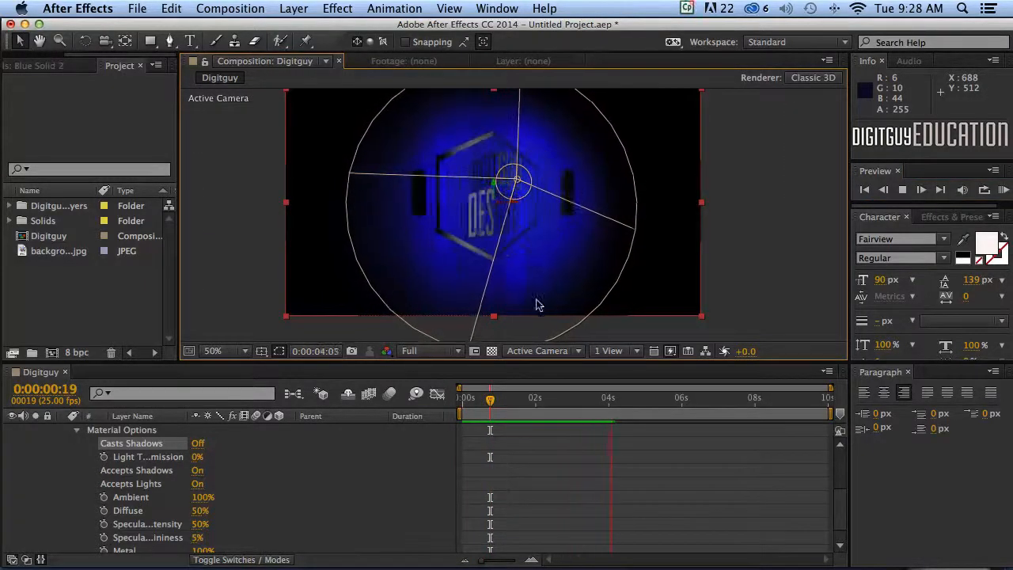
{"action": "key", "text": "space"}
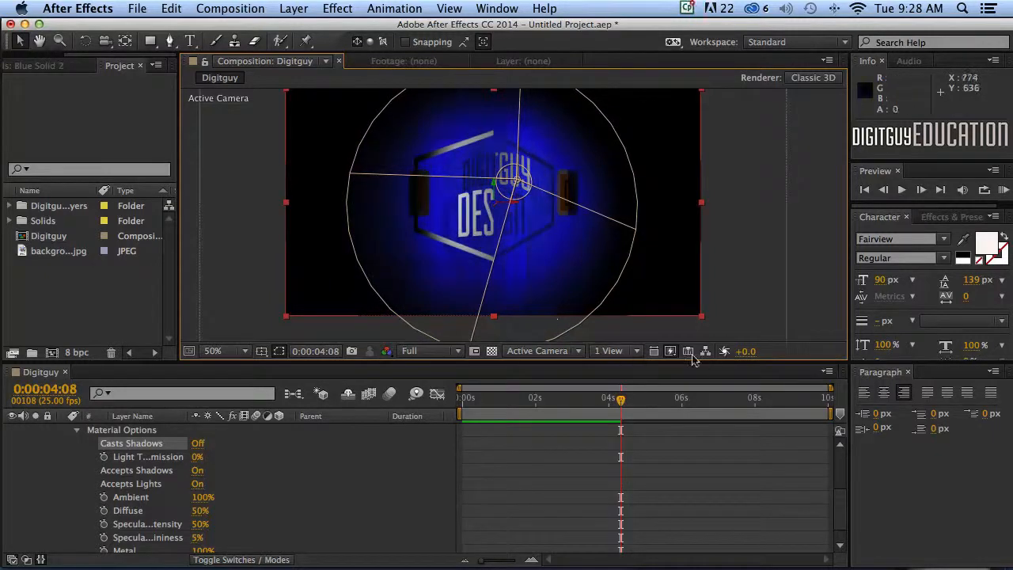
Show the composition in two horizontal views and set the blue solid's Z position to 900.
{"action": "left_click", "coordinate": [617, 350]}
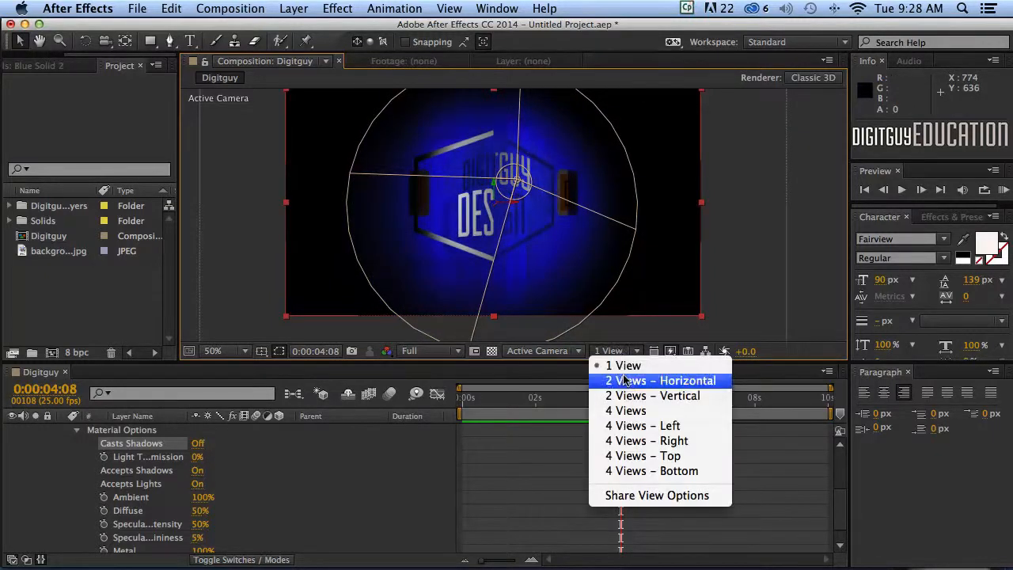
{"action": "left_click", "coordinate": [626, 381]}
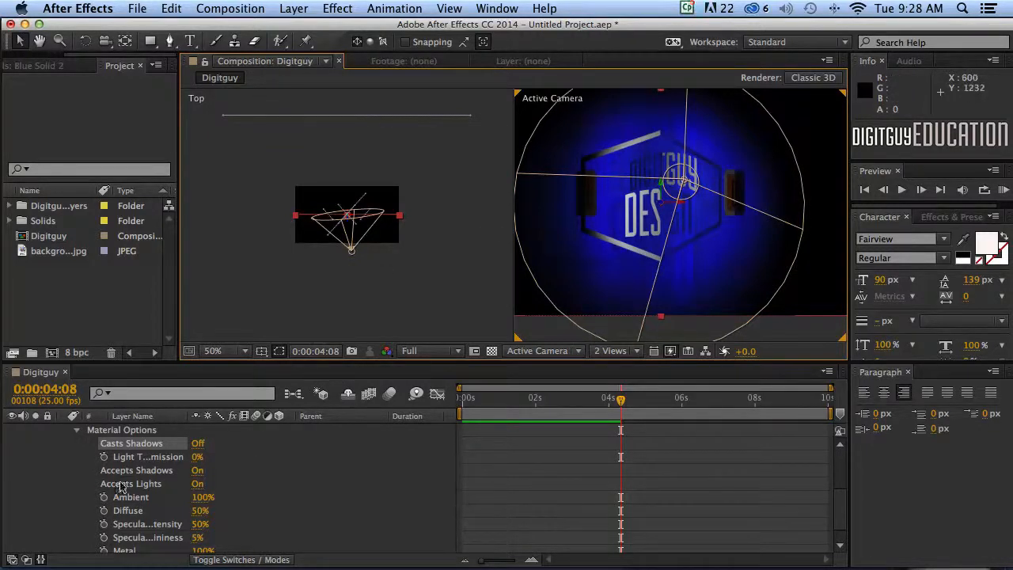
{"action": "scroll", "coordinate": [283, 494], "scroll_direction": "up", "scroll_amount": 4}
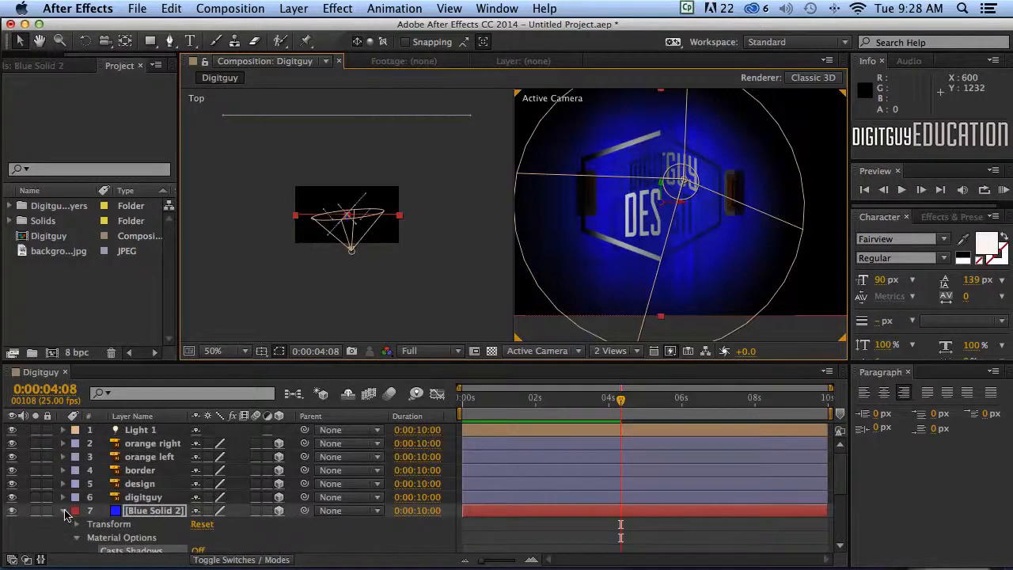
{"action": "left_click", "coordinate": [63, 510]}
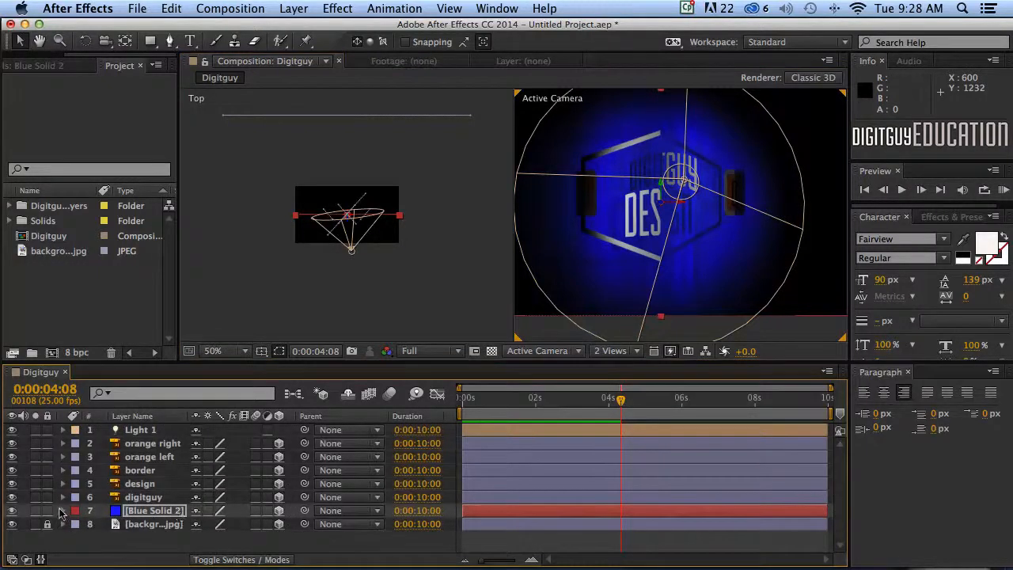
{"action": "left_click", "coordinate": [62, 510]}
{"action": "scroll", "coordinate": [173, 504], "scroll_direction": "down", "scroll_amount": 1}
{"action": "scroll", "coordinate": [173, 504], "scroll_direction": "up", "scroll_amount": 3}
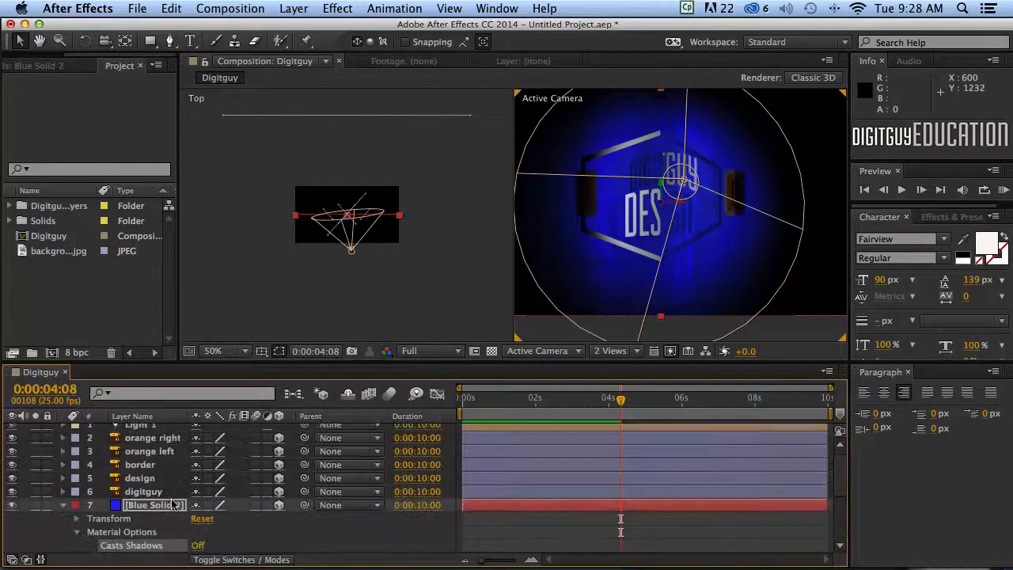
{"action": "left_click", "coordinate": [74, 519]}
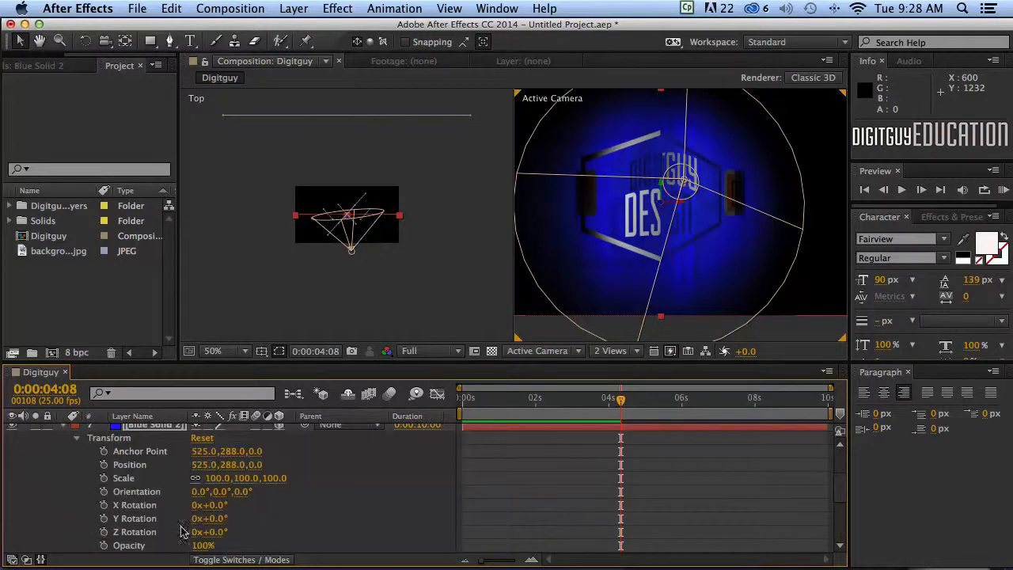
{"action": "left_click_drag", "start_coordinate": [255, 465], "coordinate": [438, 464]}
{"action": "left_click", "coordinate": [257, 465]}
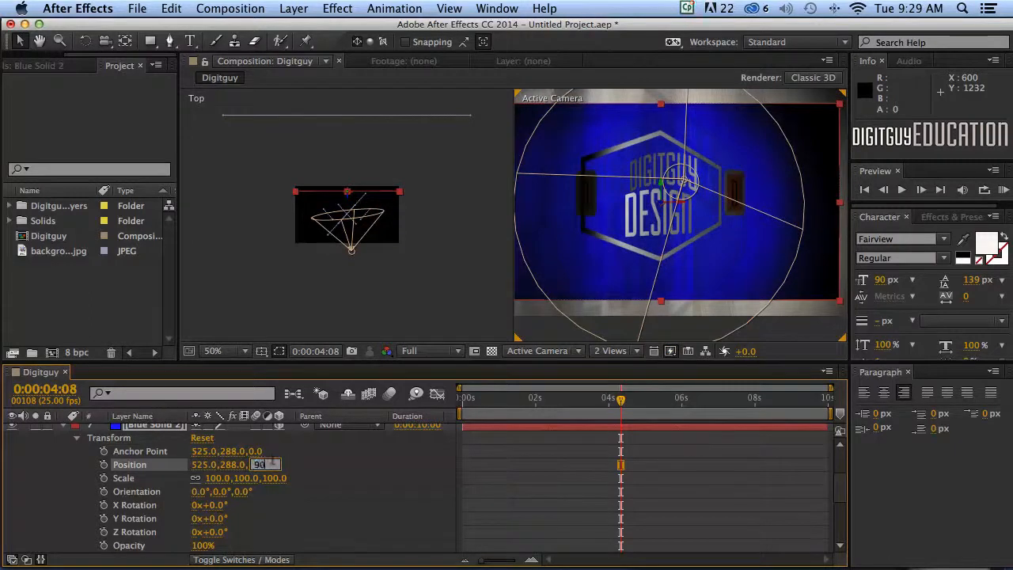
{"action": "type", "text": "900"}
{"action": "key", "text": "Return"}
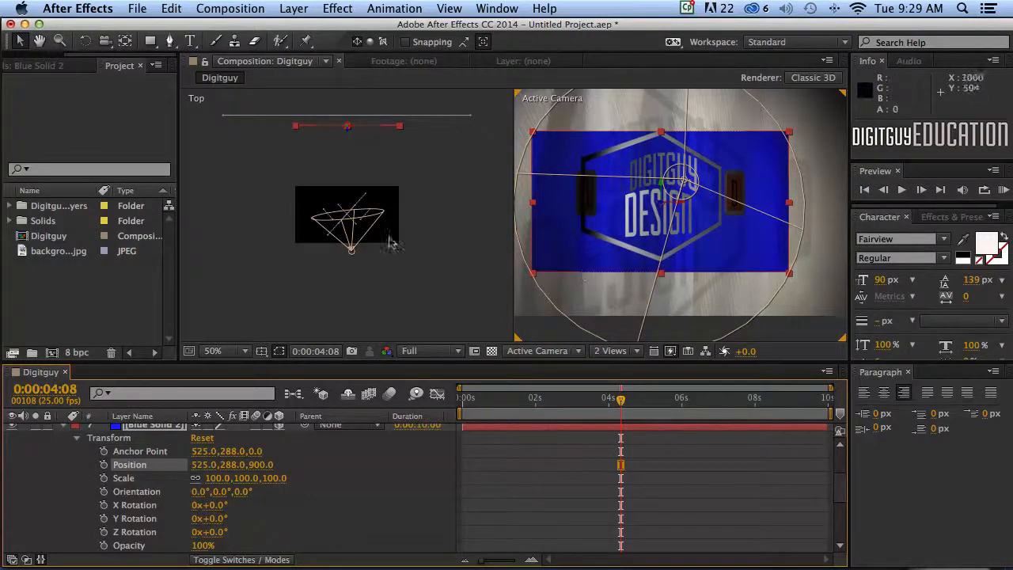
Scale the blue solid up uniformly to 257% so it covers the whole background.
{"action": "left_click", "coordinate": [75, 438]}
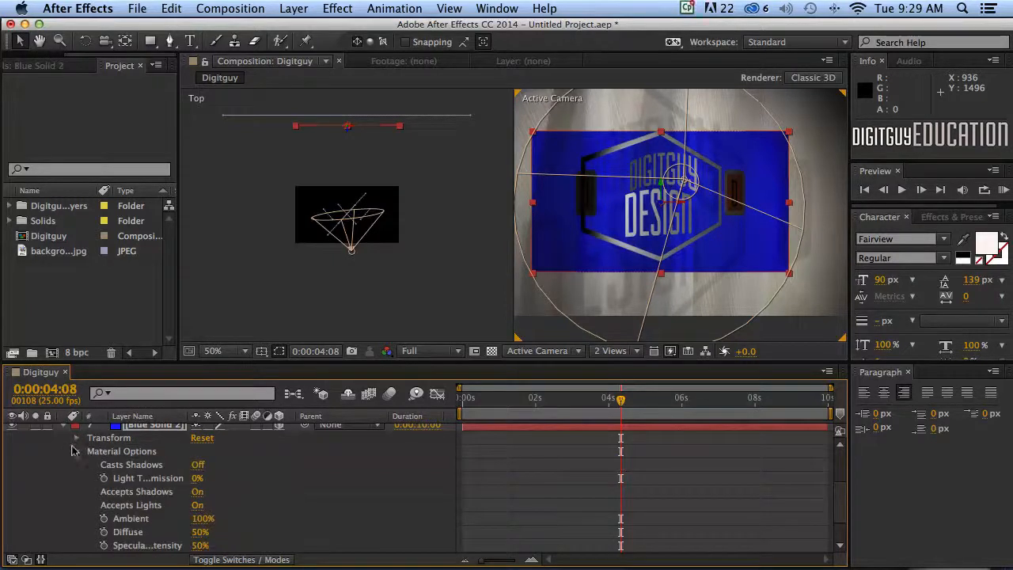
{"action": "left_click", "coordinate": [76, 450]}
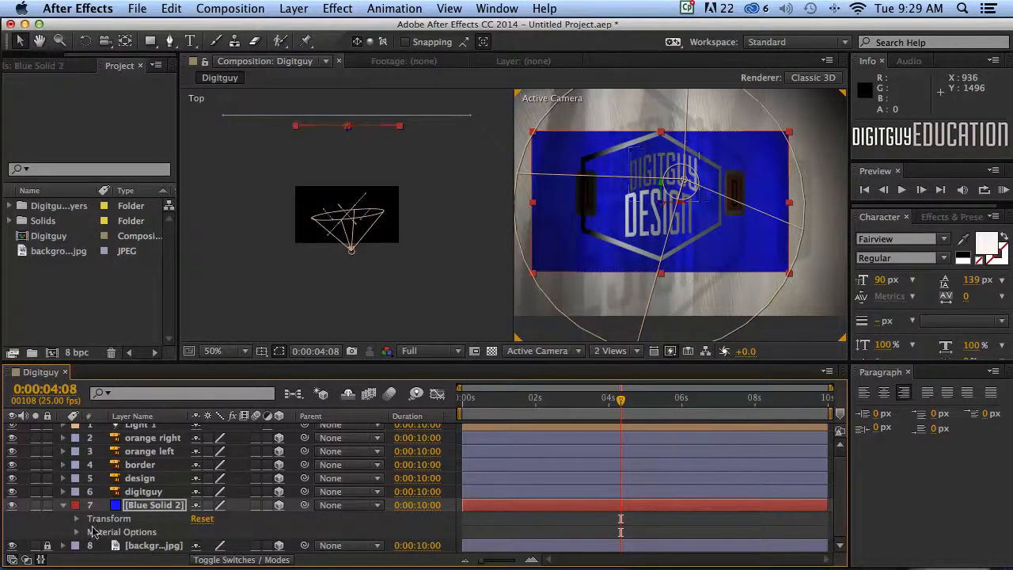
{"action": "left_click", "coordinate": [76, 519]}
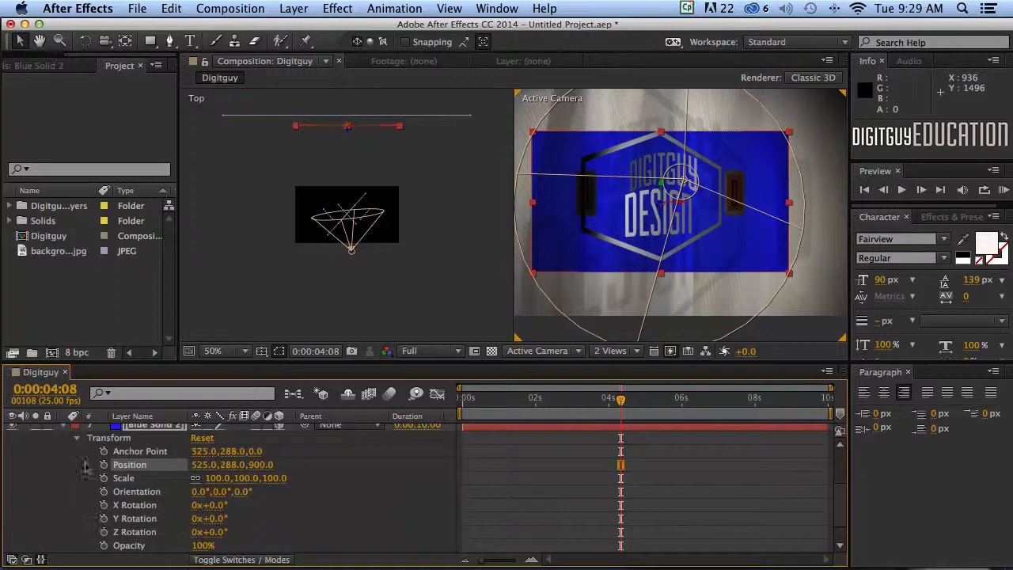
{"action": "left_click_drag", "start_coordinate": [207, 480], "coordinate": [324, 463]}
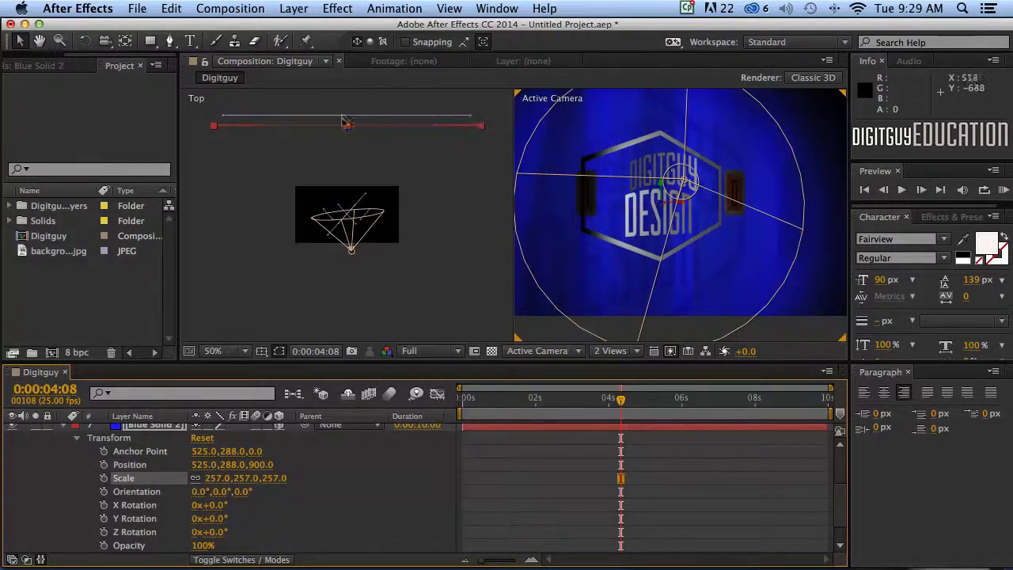
Return the composition to 1 View and preview the animation from the first frame.
{"action": "left_click", "coordinate": [615, 351]}
{"action": "left_click", "coordinate": [613, 358]}
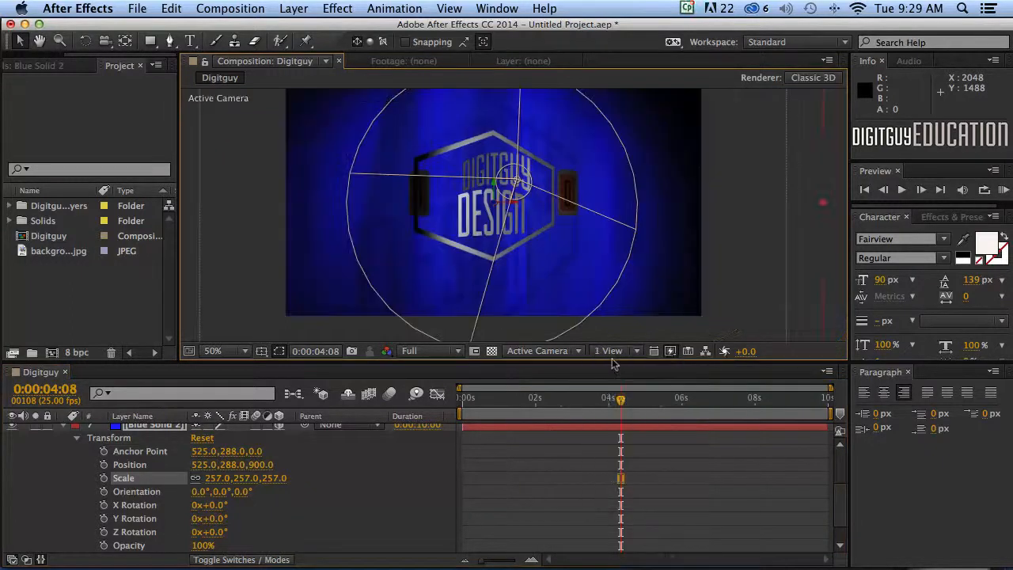
{"action": "left_click", "coordinate": [864, 190]}
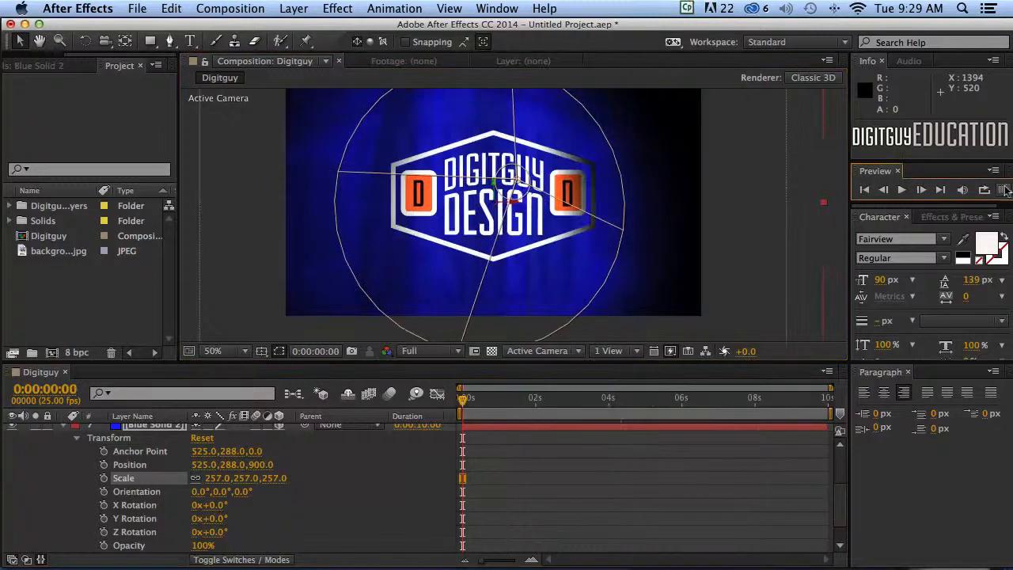
{"action": "left_click", "coordinate": [1003, 190]}
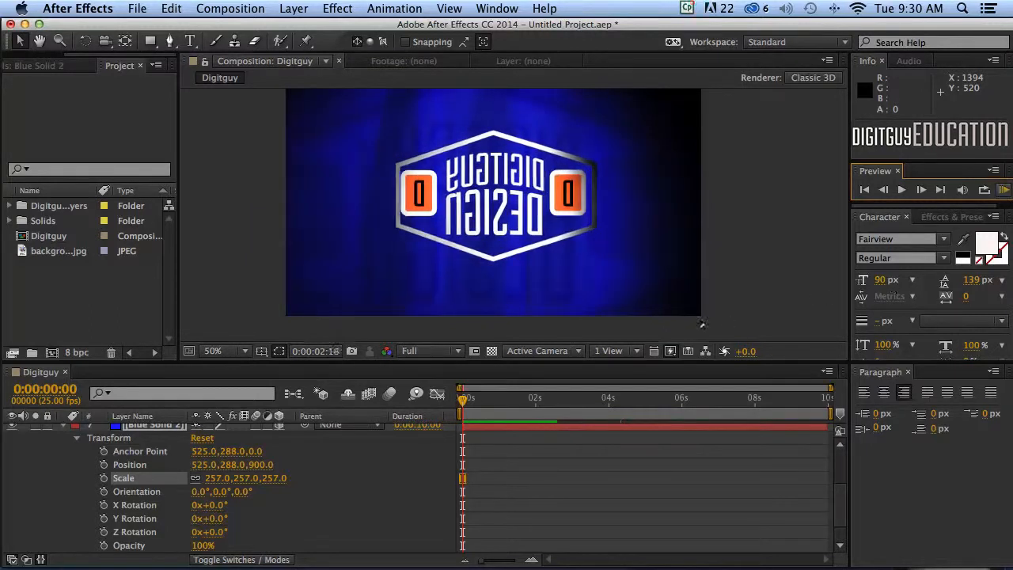
Preview the animation briefly, collapse the blue solid's properties, and return to the first frame with no layer selected.
{"action": "key", "text": "space"}
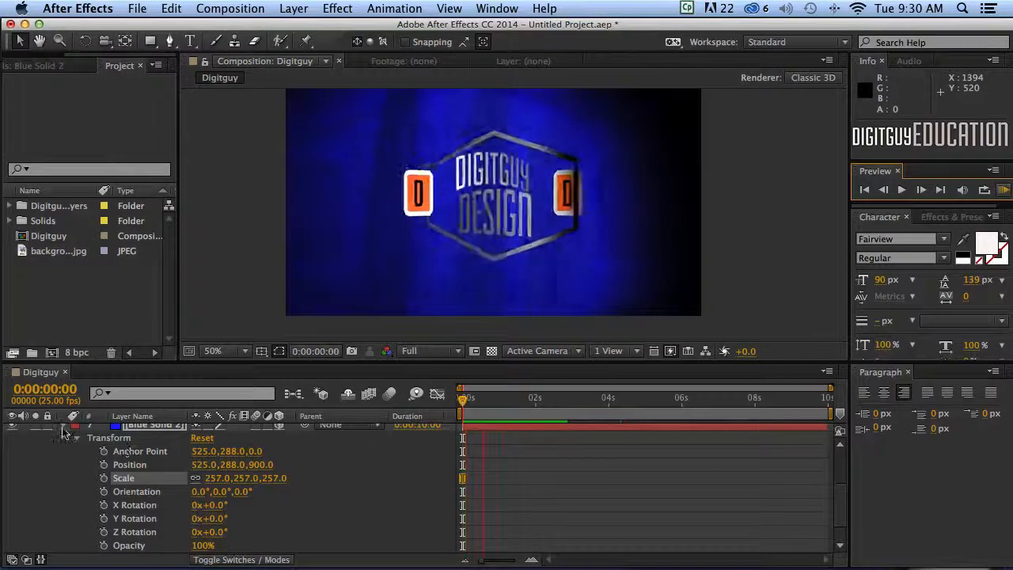
{"action": "key", "text": "space"}
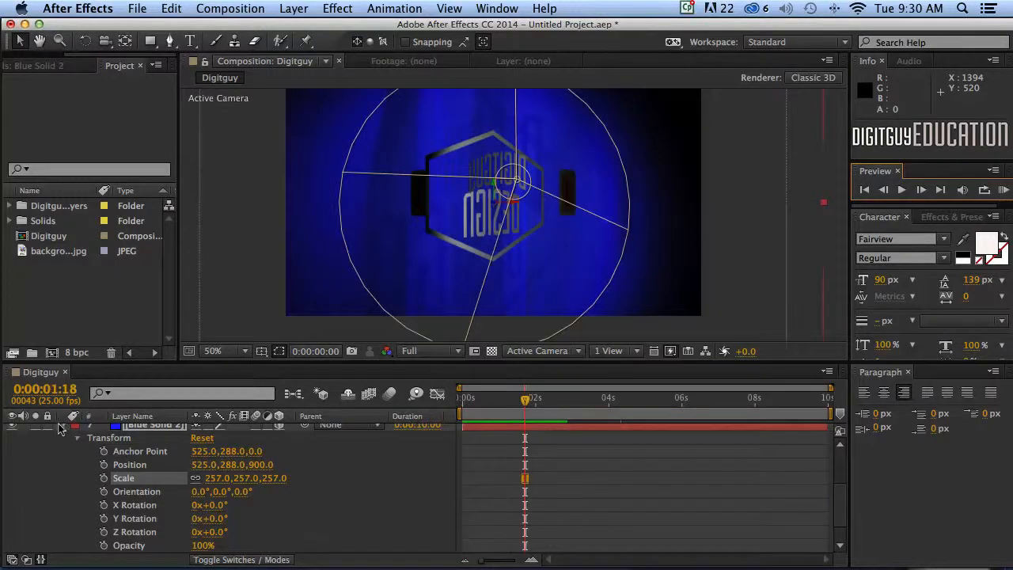
{"action": "left_click", "coordinate": [62, 425]}
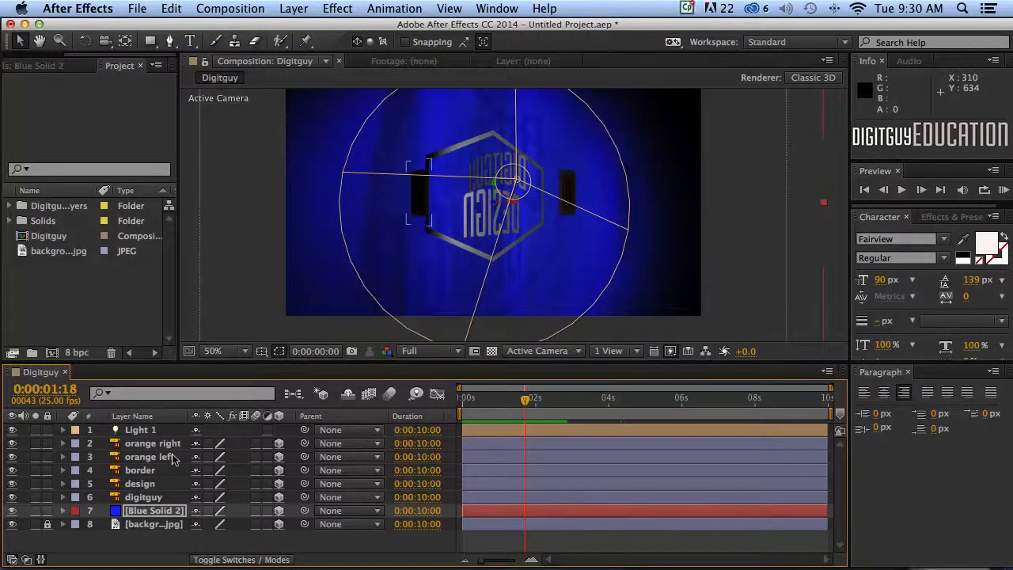
{"action": "left_click_drag", "start_coordinate": [524, 399], "coordinate": [459, 400]}
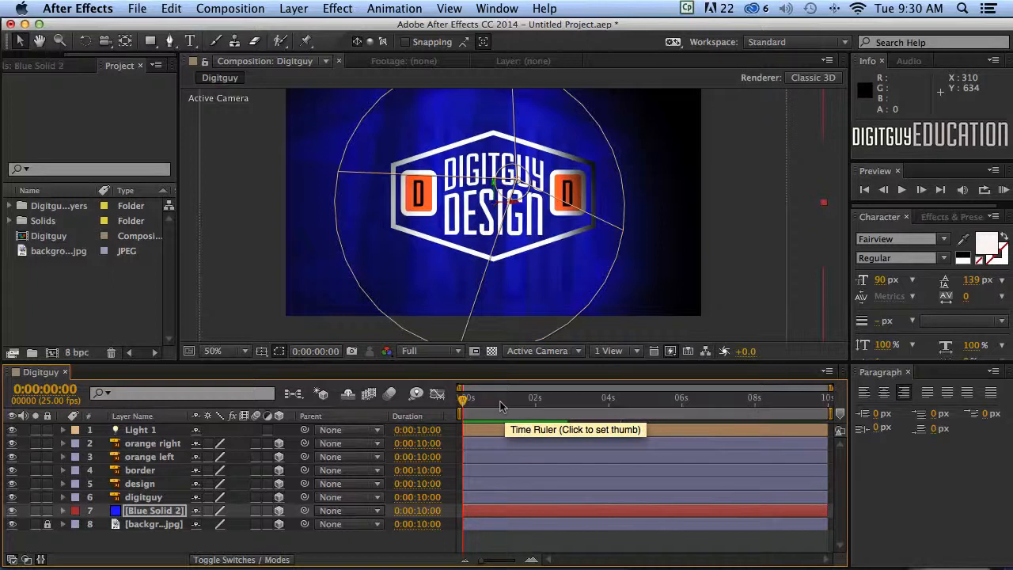
{"action": "left_click", "coordinate": [326, 541]}
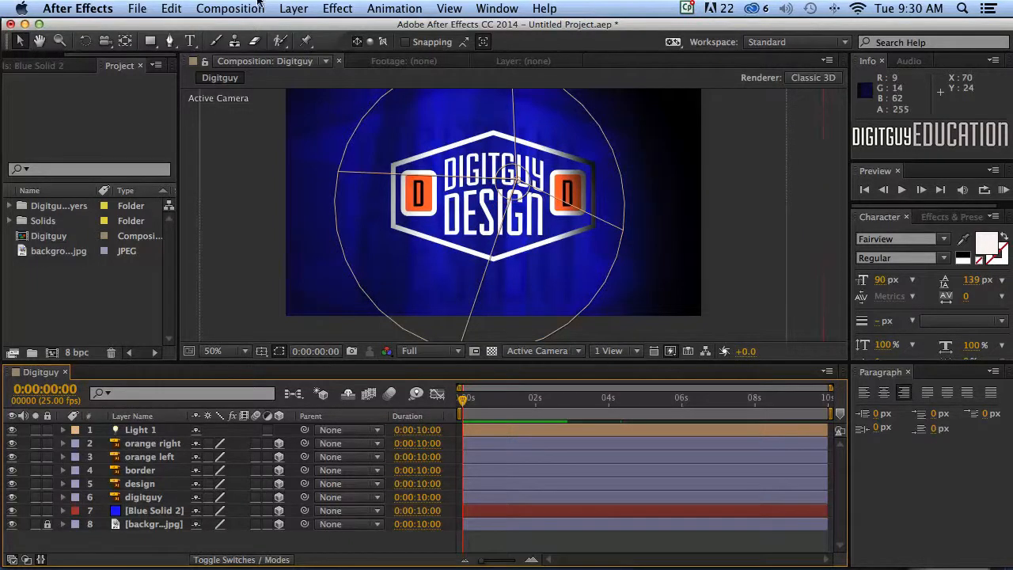
Add a new One-Node Camera named Camera 1 with the 35mm preset.
{"action": "left_click", "coordinate": [293, 8]}
{"action": "mouse_move", "coordinate": [294, 27]}
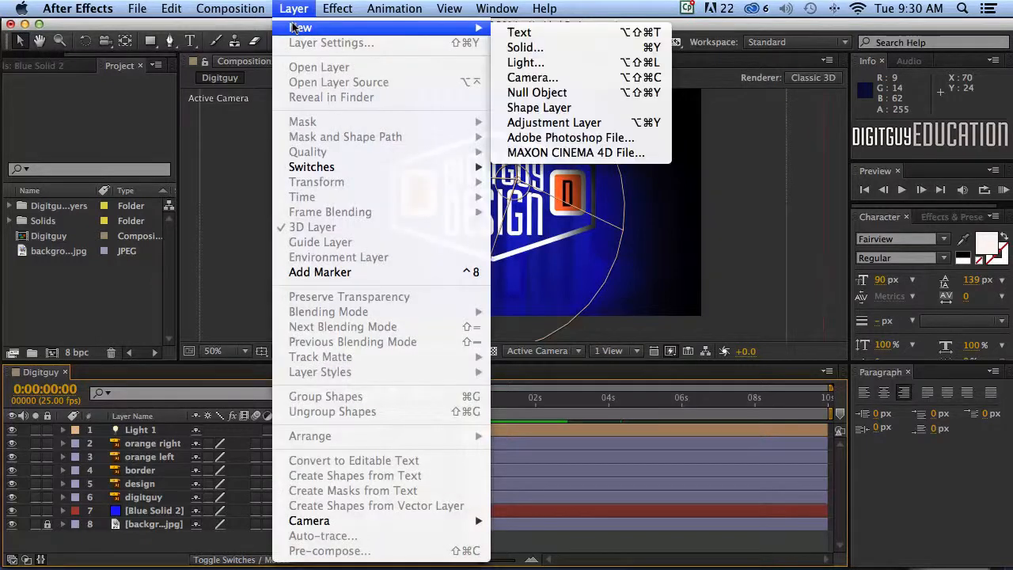
{"action": "left_click", "coordinate": [524, 78]}
{"action": "left_click_drag", "start_coordinate": [472, 38], "coordinate": [552, 72]}
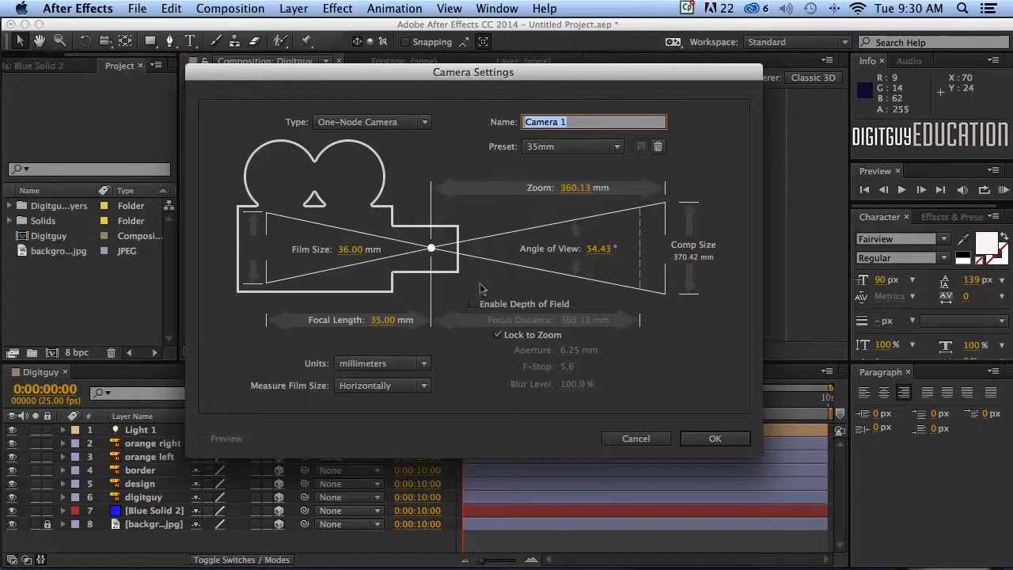
{"action": "left_click", "coordinate": [349, 123]}
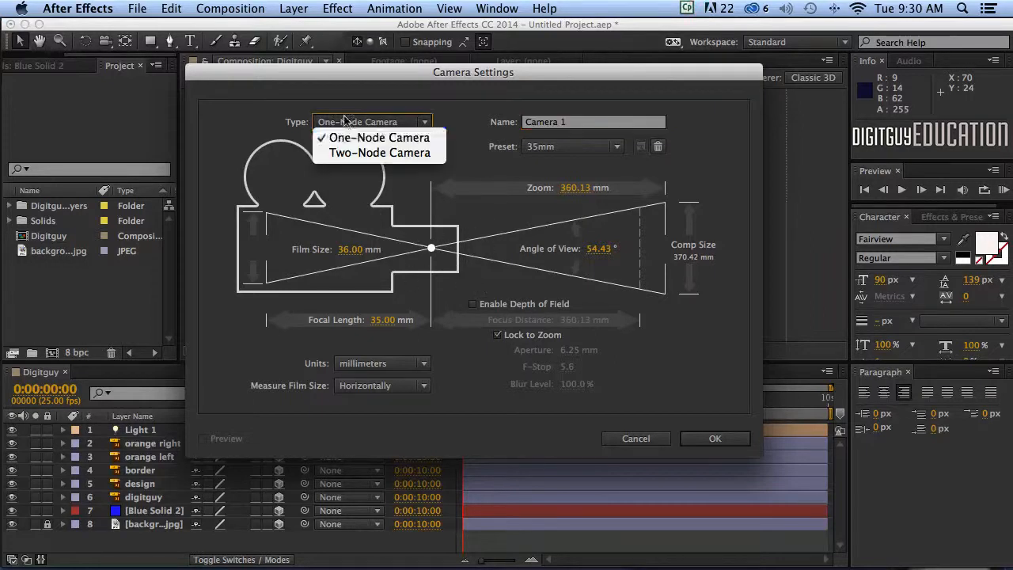
{"action": "left_click", "coordinate": [345, 137]}
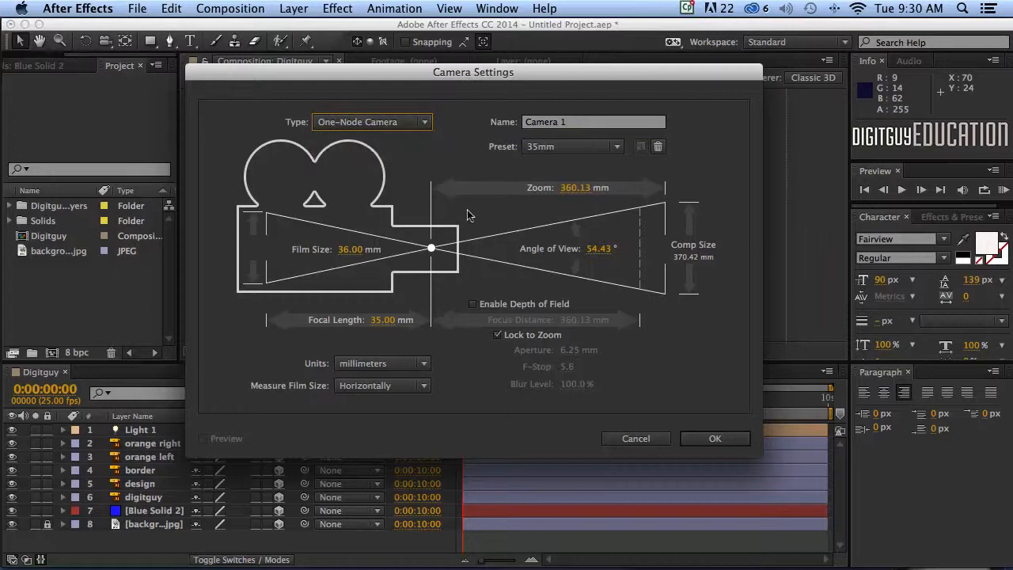
{"action": "left_click", "coordinate": [557, 146]}
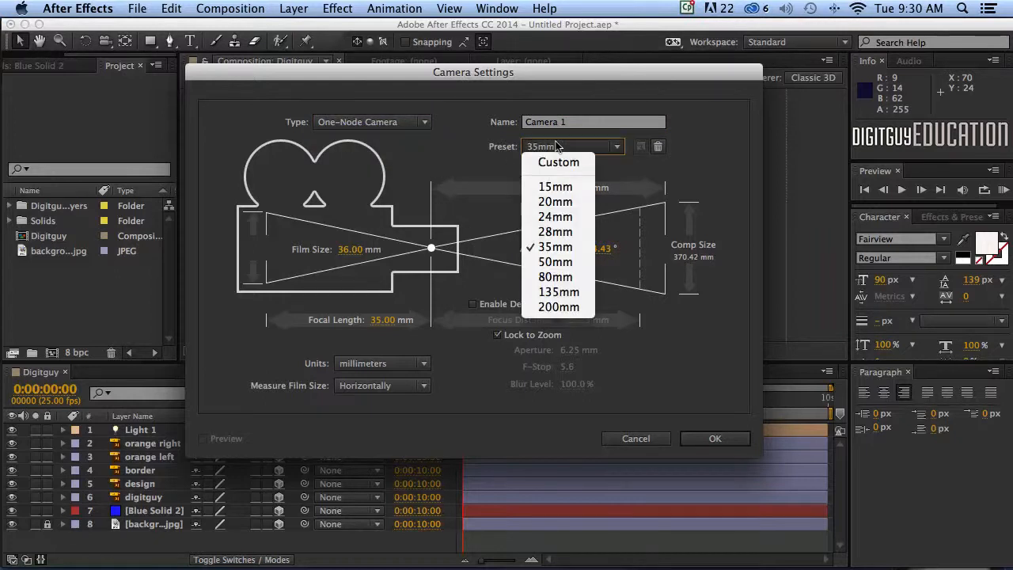
{"action": "left_click", "coordinate": [559, 247]}
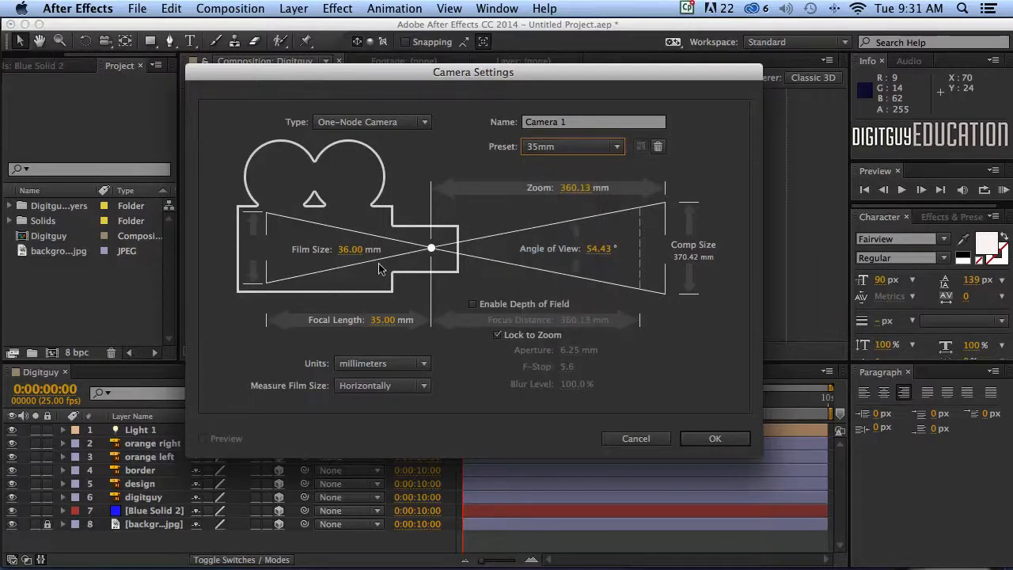
{"action": "left_click", "coordinate": [715, 438]}
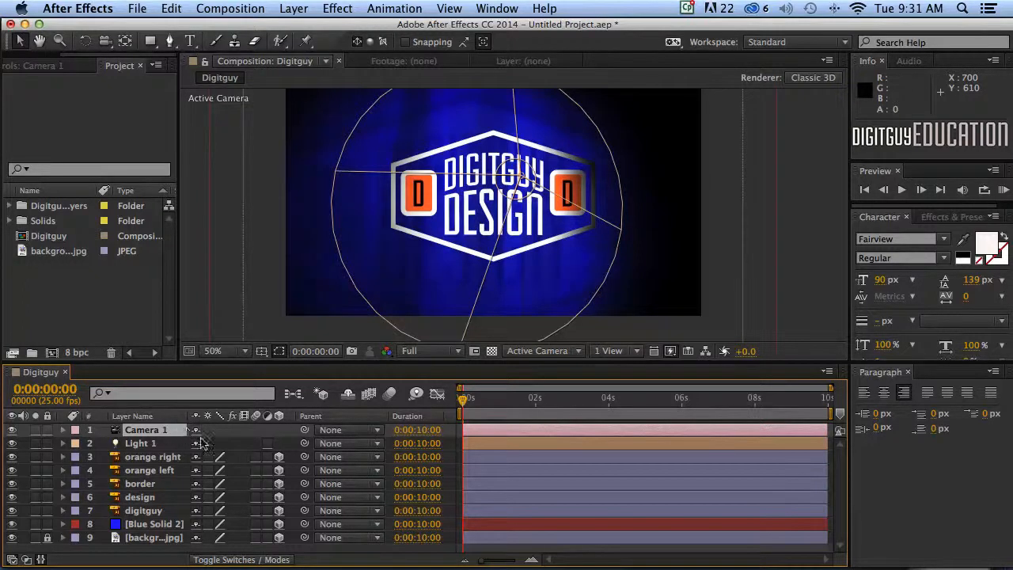
Reveal the transform properties of Camera 1 and pull it back to Z position -1369.8.
{"action": "left_click", "coordinate": [63, 430]}
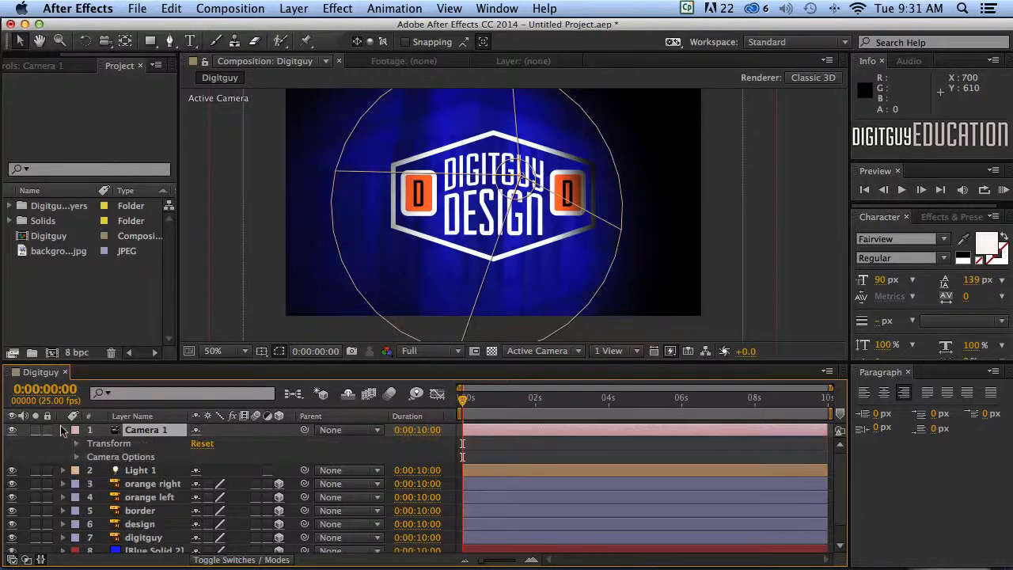
{"action": "left_click", "coordinate": [75, 444]}
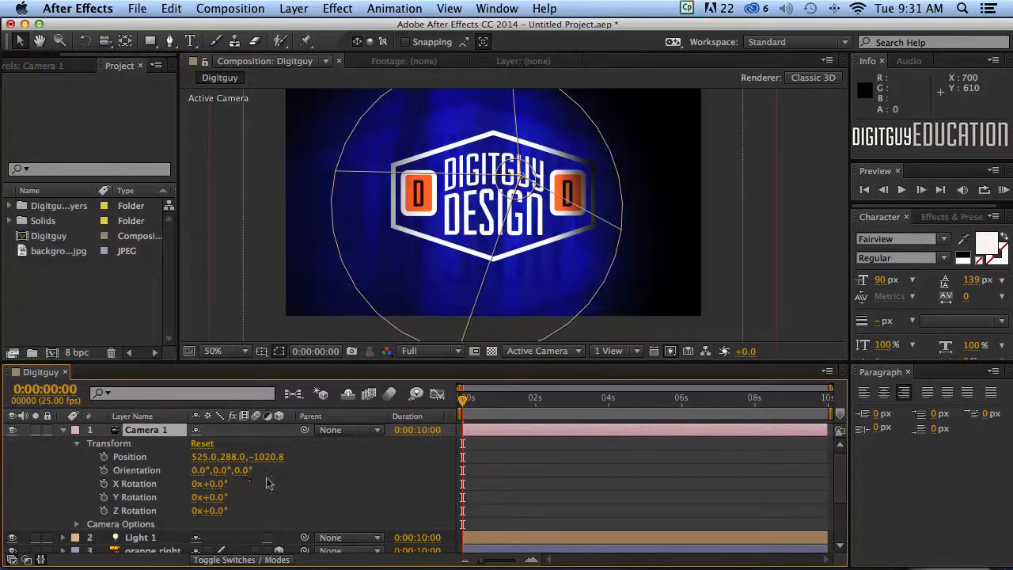
{"action": "left_click_drag", "start_coordinate": [262, 455], "coordinate": [134, 456]}
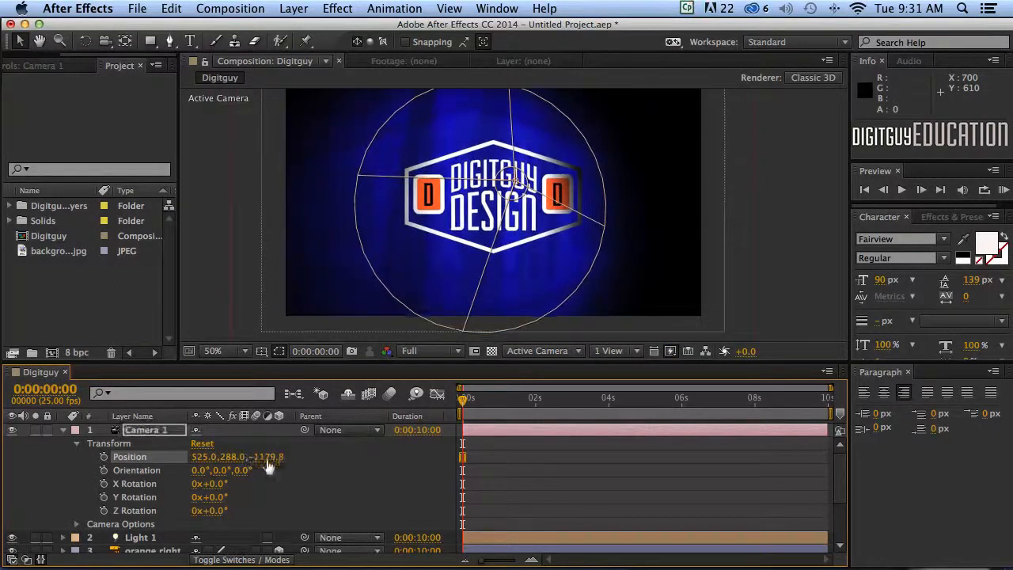
{"action": "left_click_drag", "start_coordinate": [270, 458], "coordinate": [112, 455]}
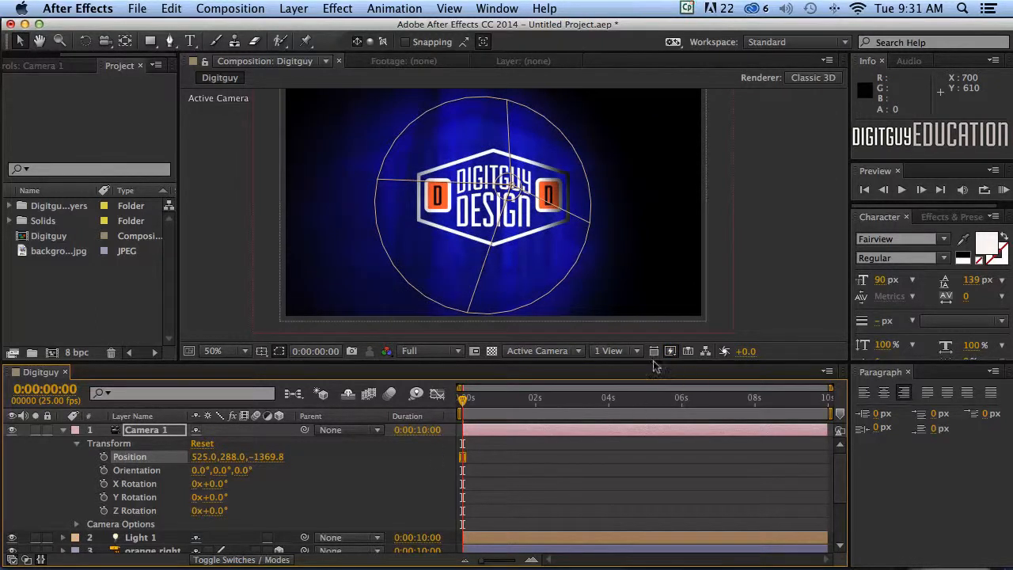
Show the composition in two horizontal views and turn off the visibility of Light 1.
{"action": "left_click", "coordinate": [616, 350]}
{"action": "left_click", "coordinate": [625, 383]}
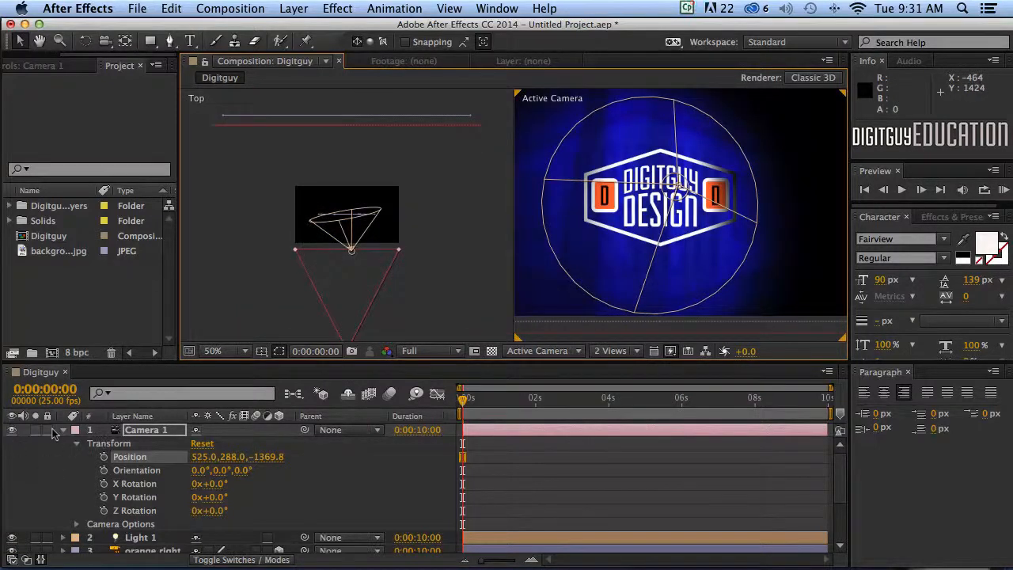
{"action": "left_click", "coordinate": [9, 537]}
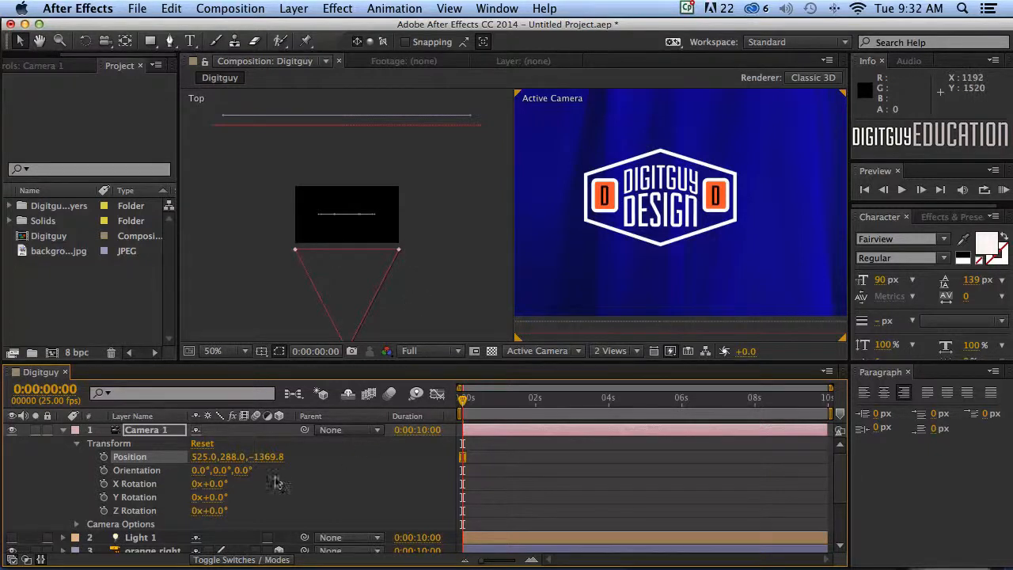
Set the camera's Z position to -1376.8 so the background fills the frame, and add a Position keyframe at 0:00:00:00.
{"action": "left_click_drag", "start_coordinate": [267, 457], "coordinate": [428, 447]}
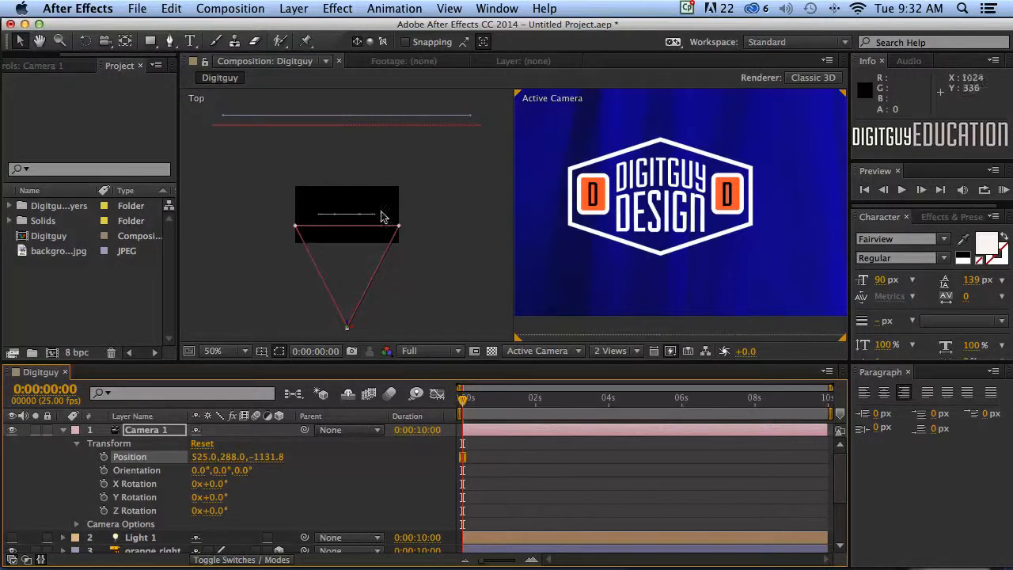
{"action": "left_click", "coordinate": [623, 326]}
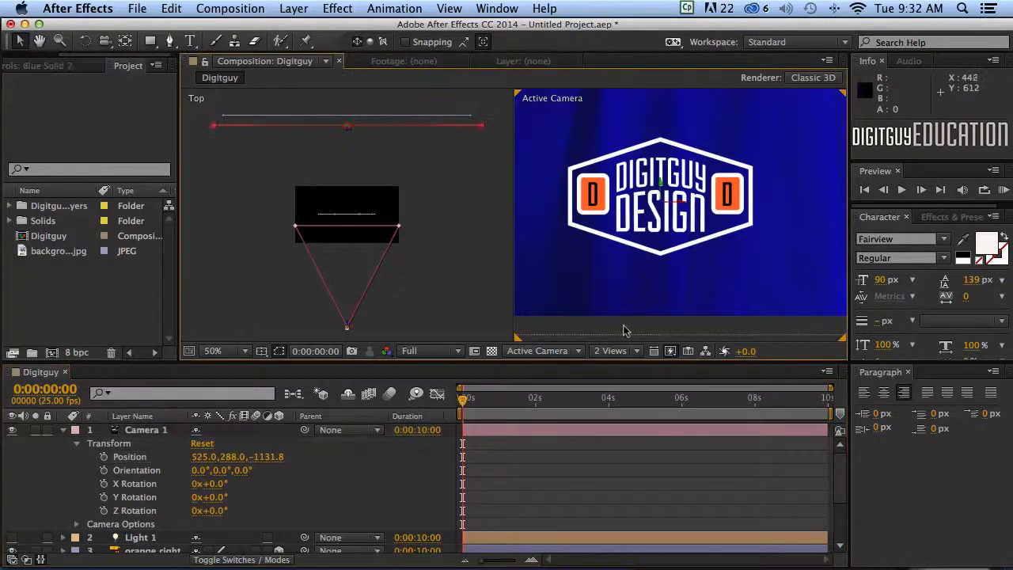
{"action": "key", "text": "comma"}
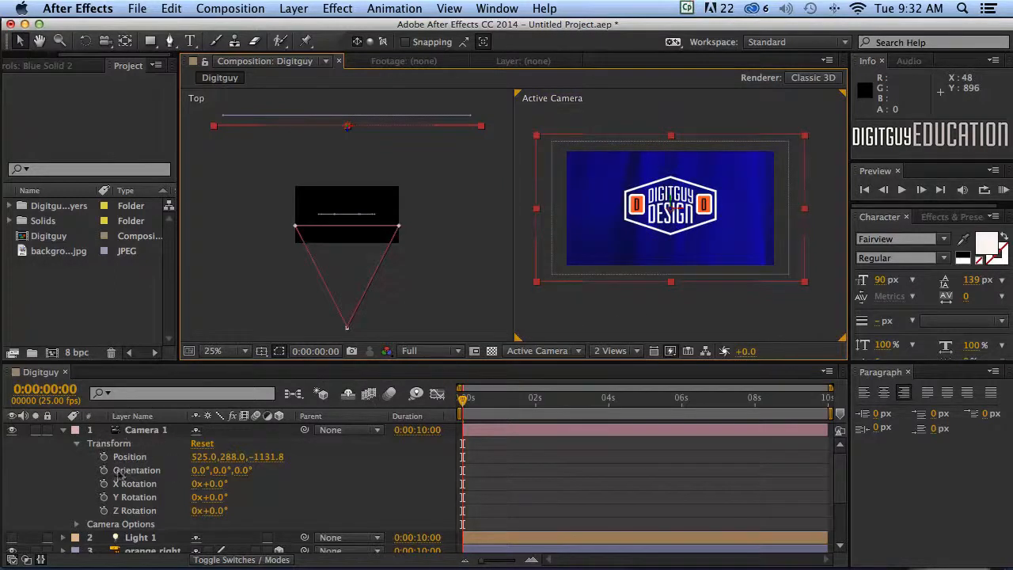
{"action": "left_click_drag", "start_coordinate": [268, 457], "coordinate": [128, 454]}
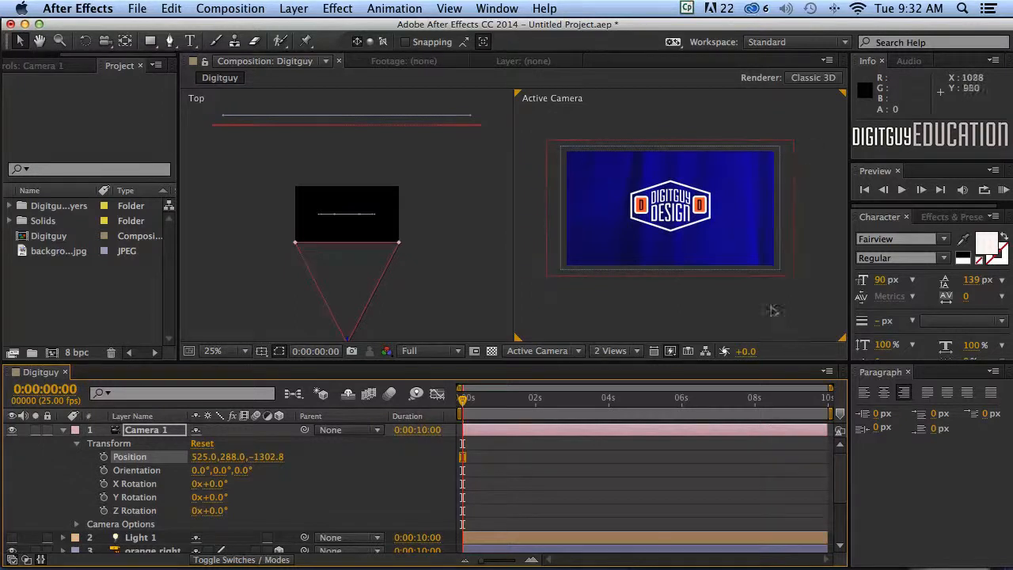
{"action": "mouse_move", "coordinate": [268, 457]}
{"action": "left_mouse_down"}
{"action": "mouse_move", "coordinate": [231, 457]}
{"action": "mouse_move", "coordinate": [255, 457]}
{"action": "left_mouse_up"}
{"action": "left_click_drag", "start_coordinate": [237, 491], "coordinate": [246, 494]}
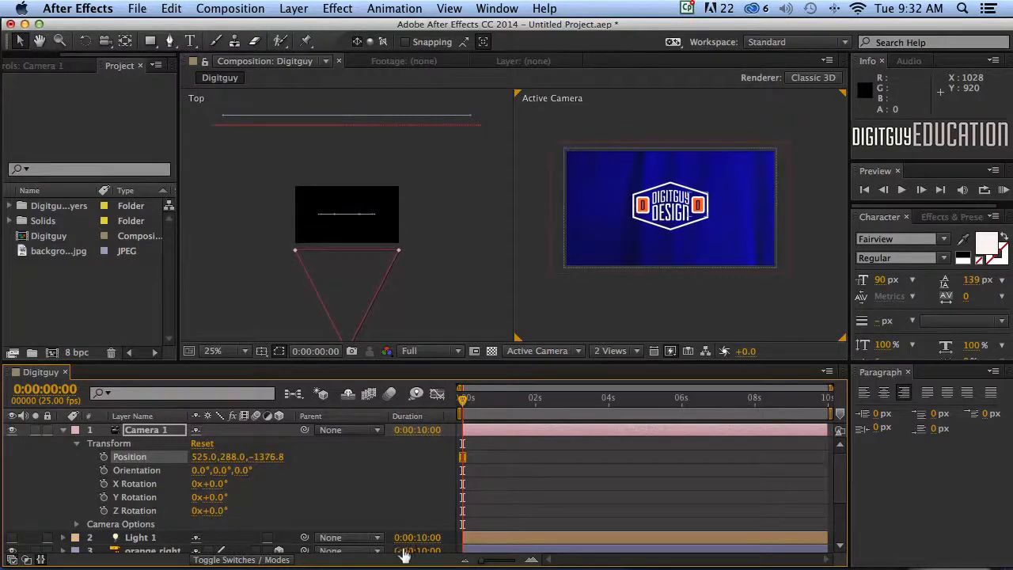
{"action": "left_click", "coordinate": [102, 456]}
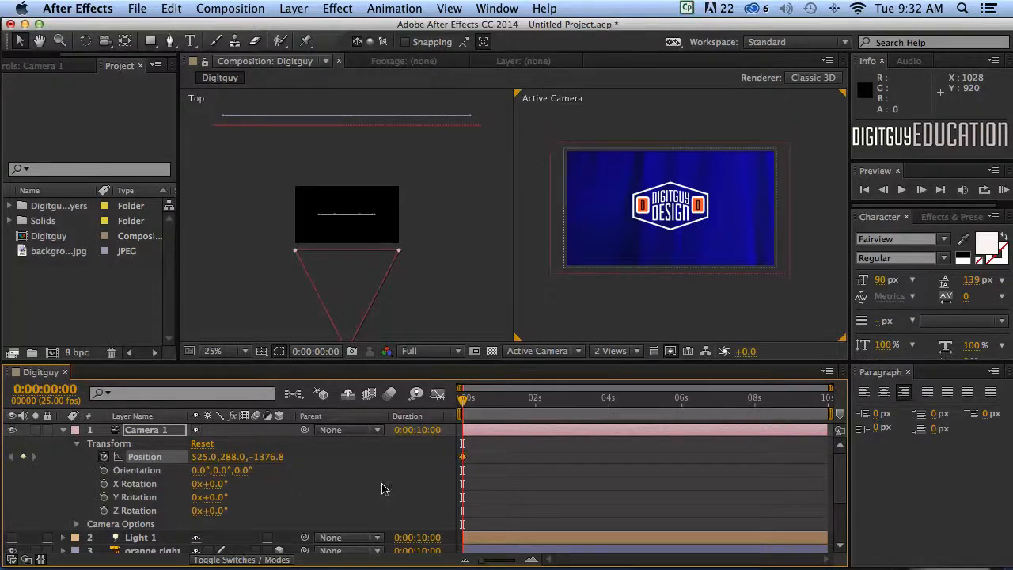
Add a camera Position keyframe at 0:00:00:23 with the Z value set to -845.8.
{"action": "left_click_drag", "start_coordinate": [464, 399], "coordinate": [496, 430]}
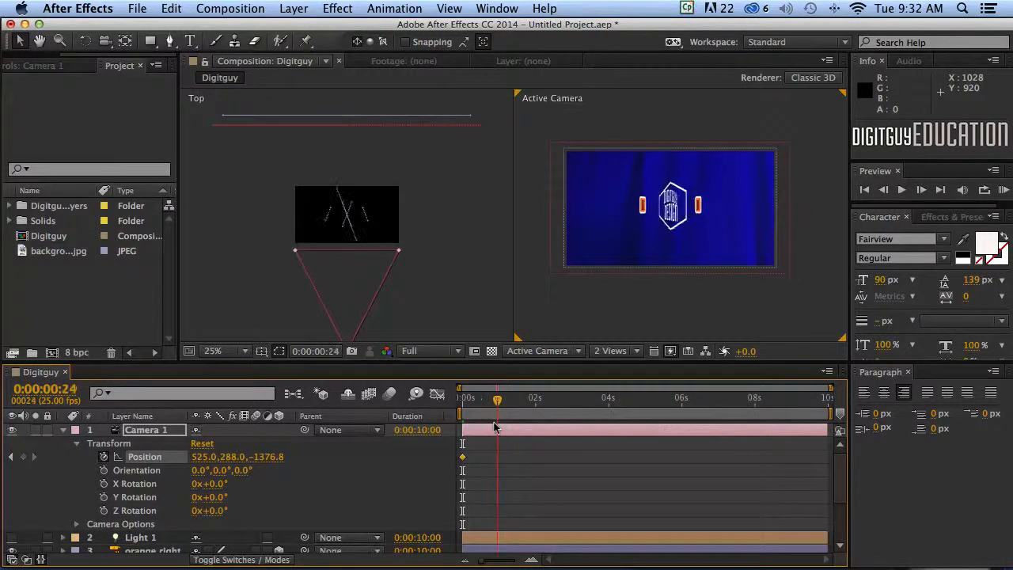
{"action": "left_click_drag", "start_coordinate": [266, 457], "coordinate": [616, 443]}
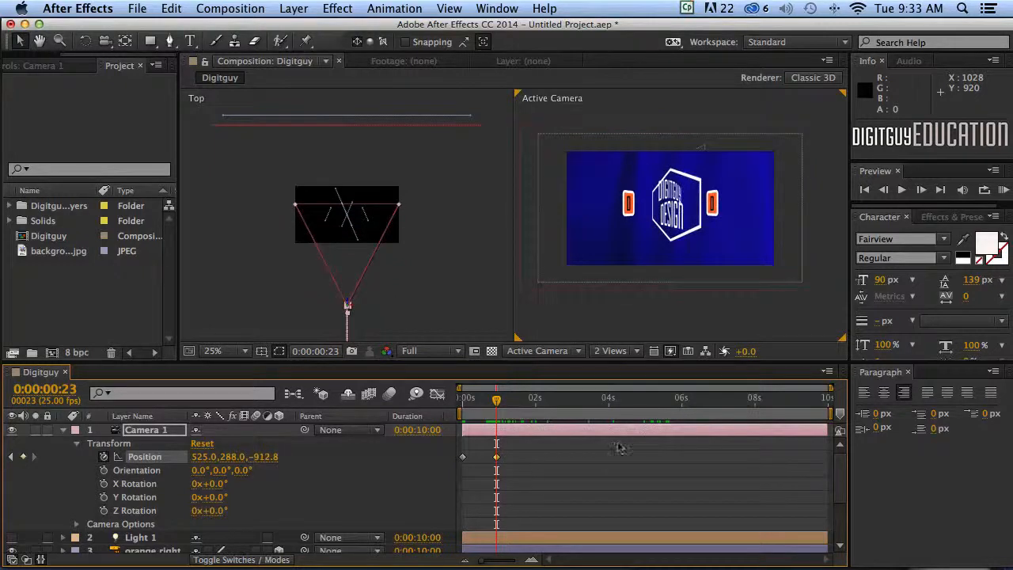
{"action": "left_click_drag", "start_coordinate": [255, 462], "coordinate": [311, 455]}
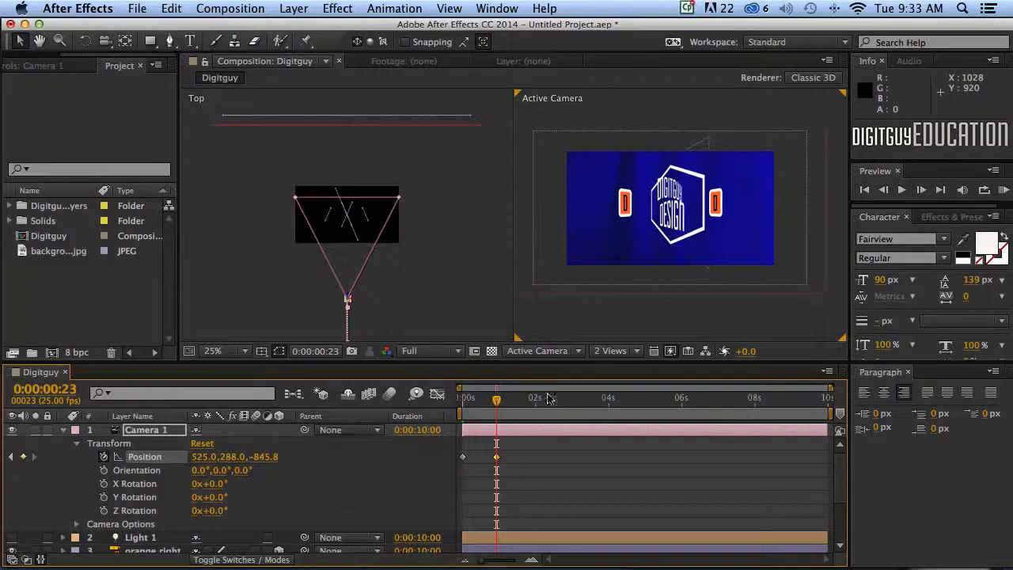
Add a camera Position keyframe at 0:00:09:24 with the Z value -768.8 and return to the first frame.
{"action": "left_click_drag", "start_coordinate": [495, 400], "coordinate": [827, 399]}
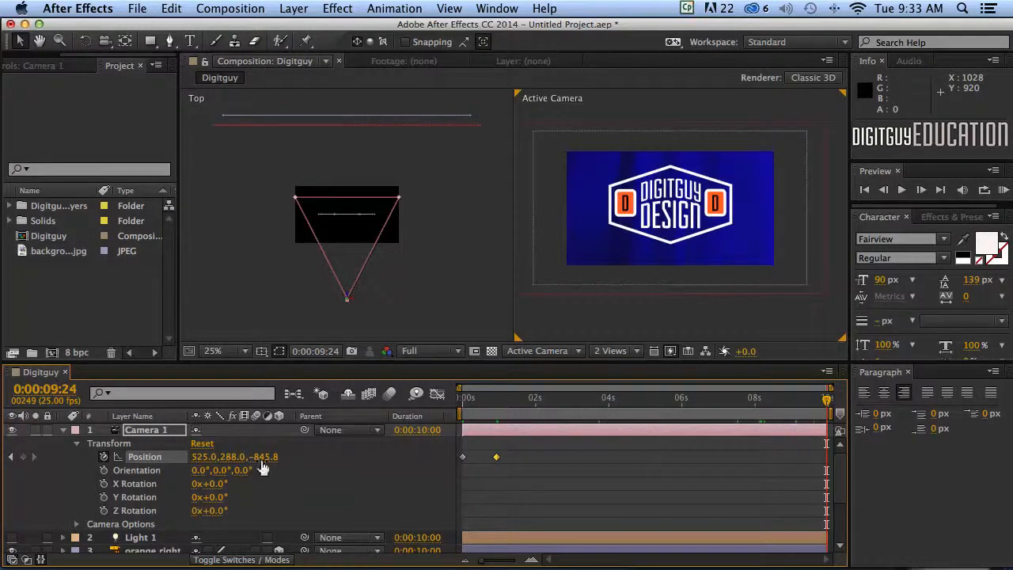
{"action": "left_click_drag", "start_coordinate": [255, 457], "coordinate": [321, 456]}
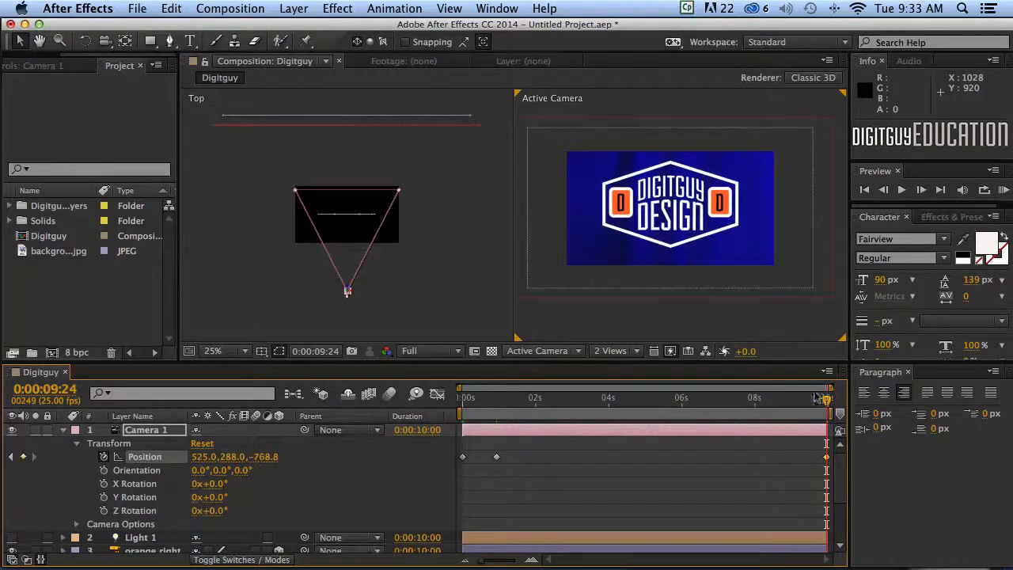
{"action": "left_click_drag", "start_coordinate": [825, 398], "coordinate": [442, 397]}
{"action": "left_click_drag", "start_coordinate": [463, 398], "coordinate": [467, 434]}
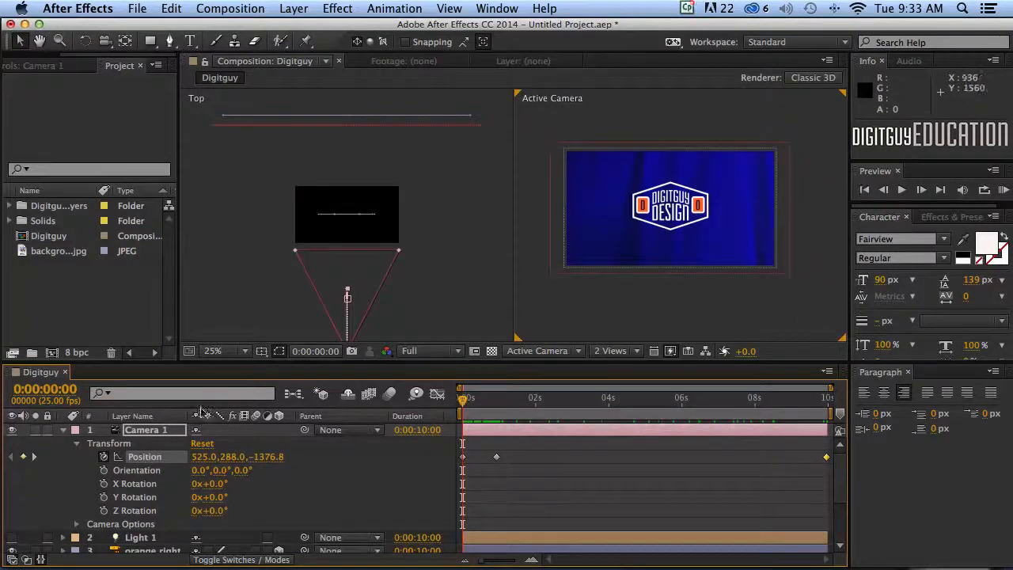
Turn Light 1 back on and run a RAM preview of the camera move from the first frame.
{"action": "left_click", "coordinate": [12, 537]}
{"action": "left_click", "coordinate": [864, 190]}
{"action": "left_click", "coordinate": [1003, 191]}
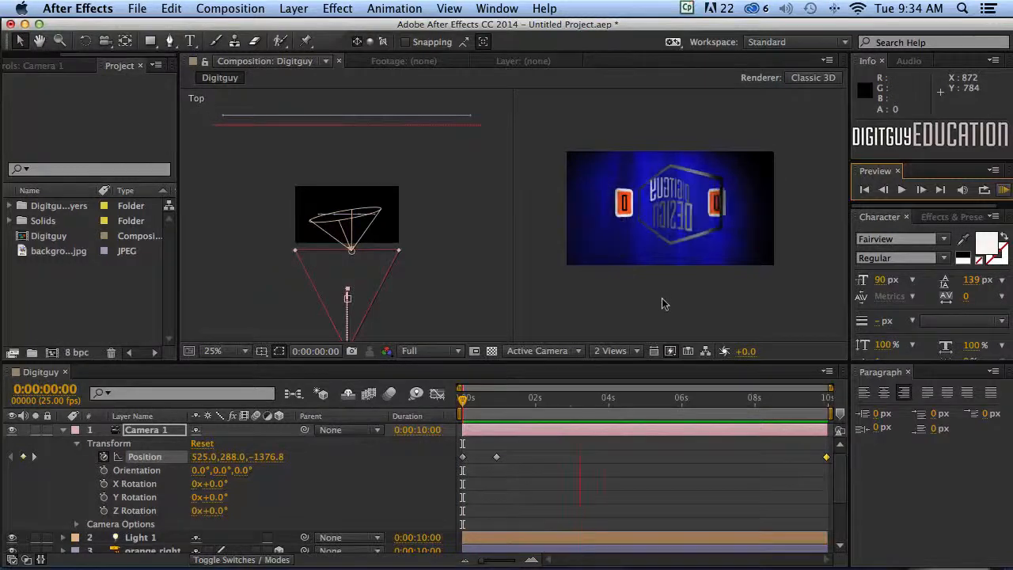
{"action": "key", "text": "space"}
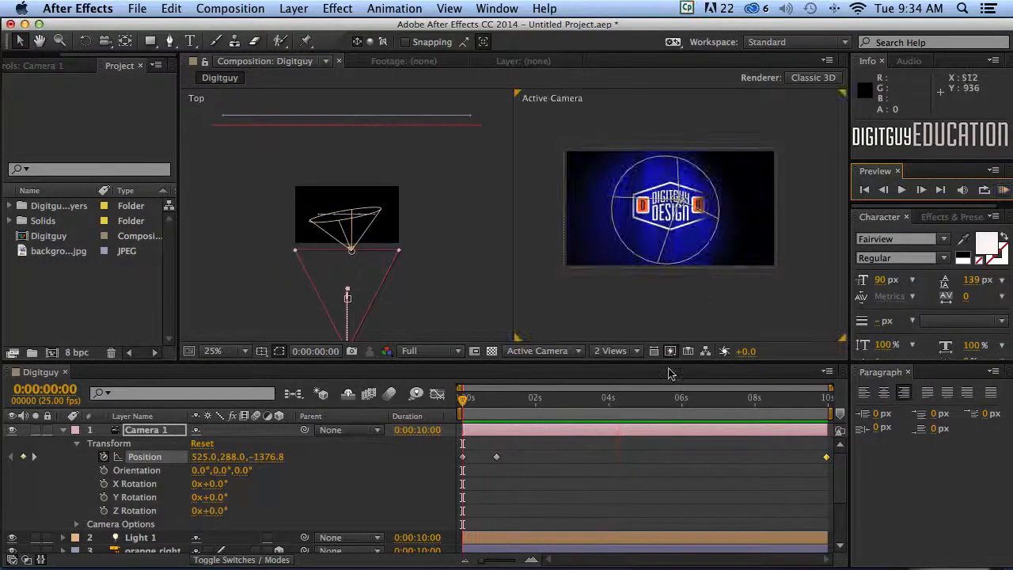
Return the composition to 1 View at 50% magnification and play a RAM preview of the camera animation.
{"action": "left_click", "coordinate": [611, 351]}
{"action": "left_click", "coordinate": [623, 365]}
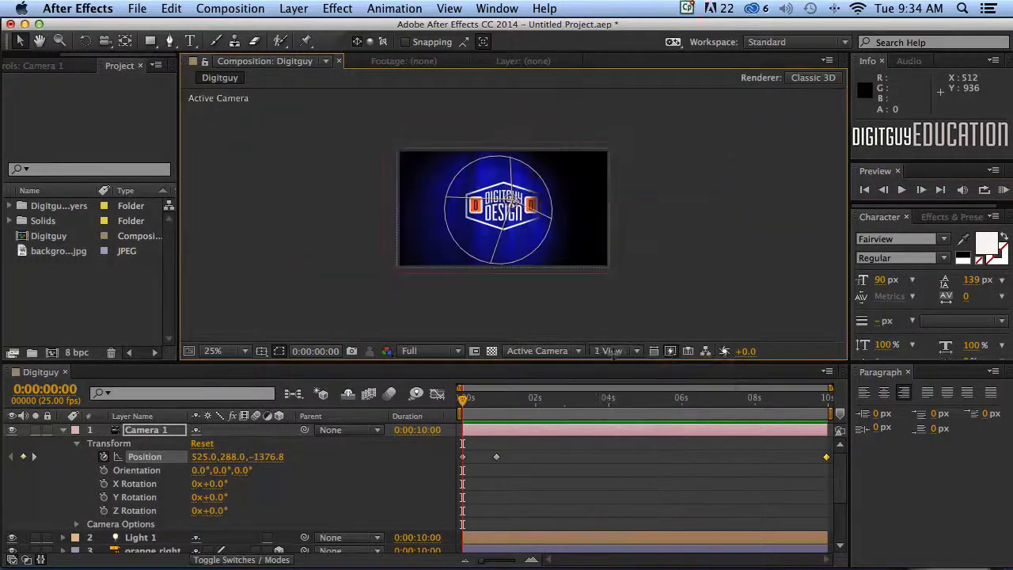
{"action": "key", "text": "period"}
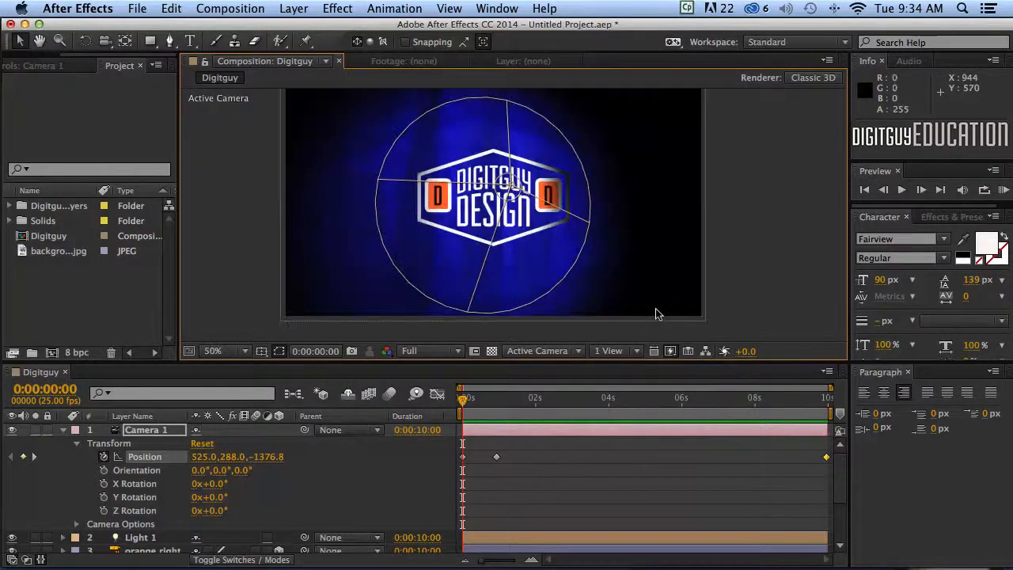
{"action": "left_click", "coordinate": [1004, 189]}
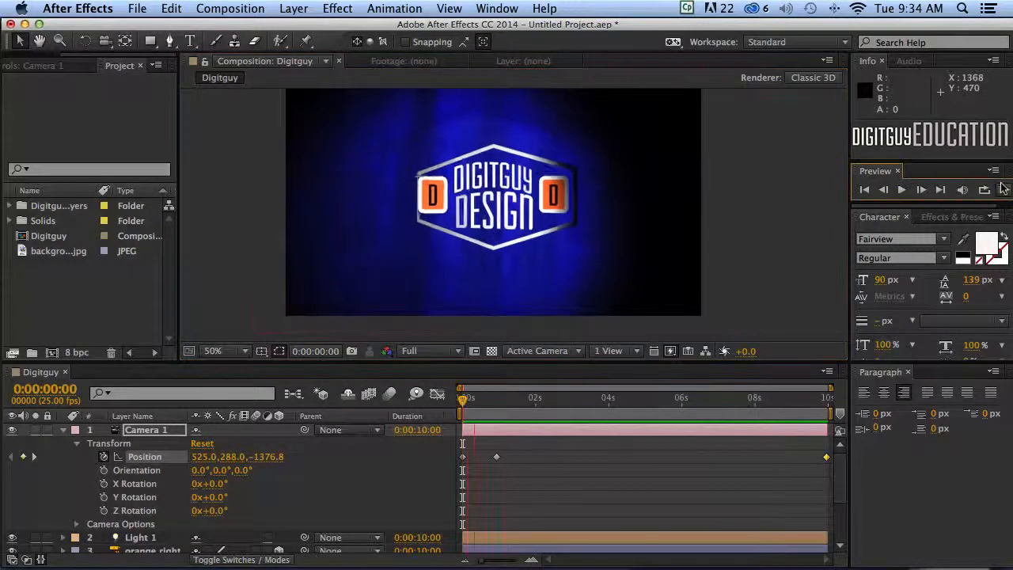